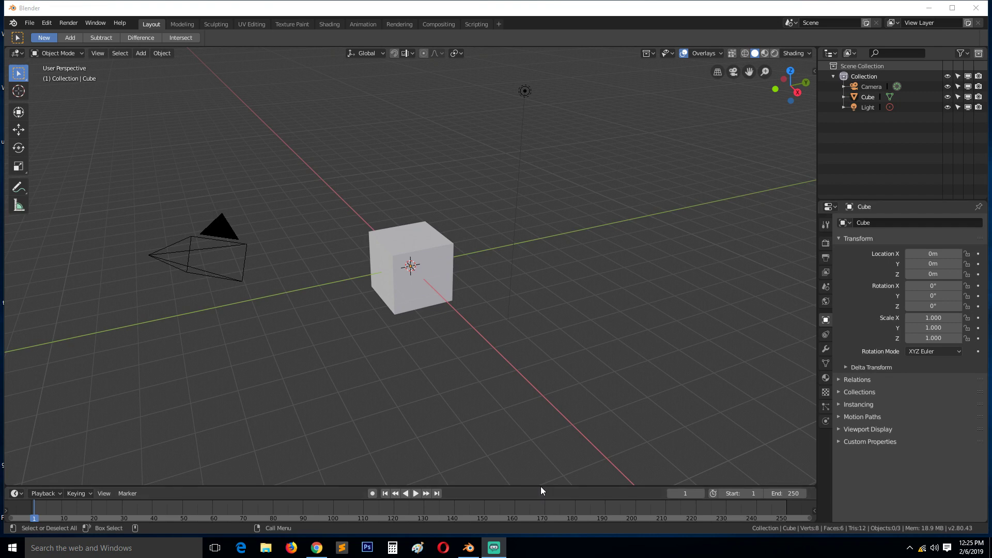
Enlarge the timeline area upward and maximize the Blender window.
drag(540, 486, 551, 433)
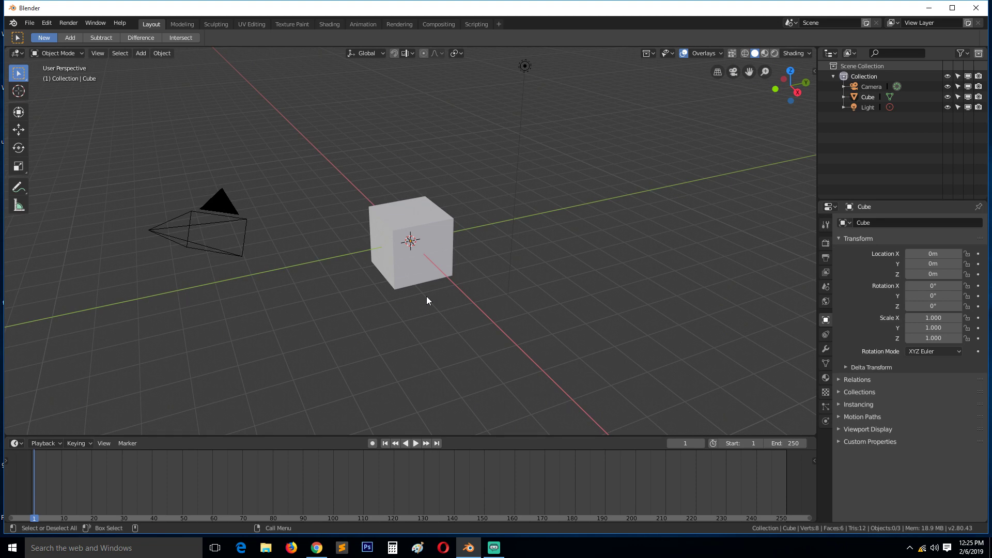
double_click(549, 13)
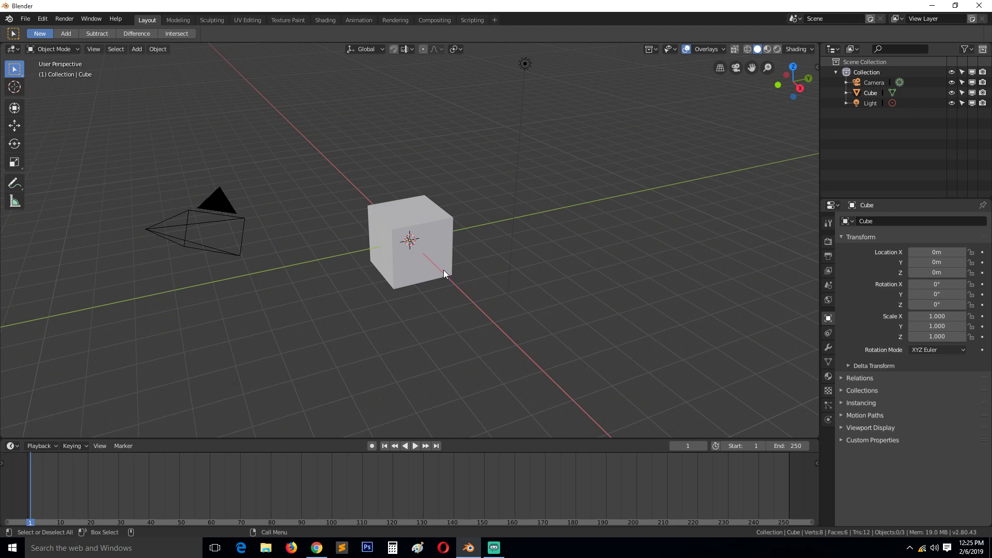
Start saving the scene and create a new folder named "animation series" inside the feb folder.
click(25, 19)
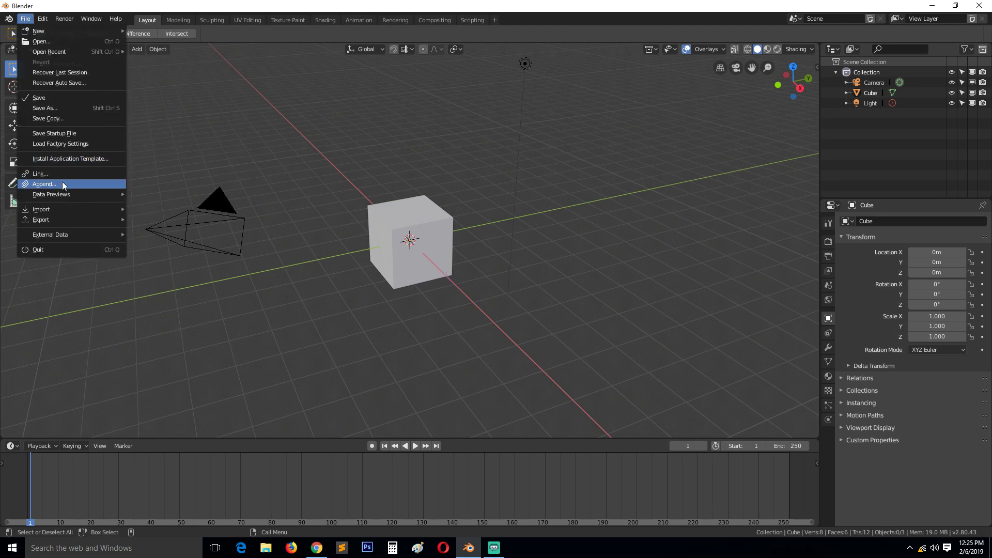
mouse_move(70, 209)
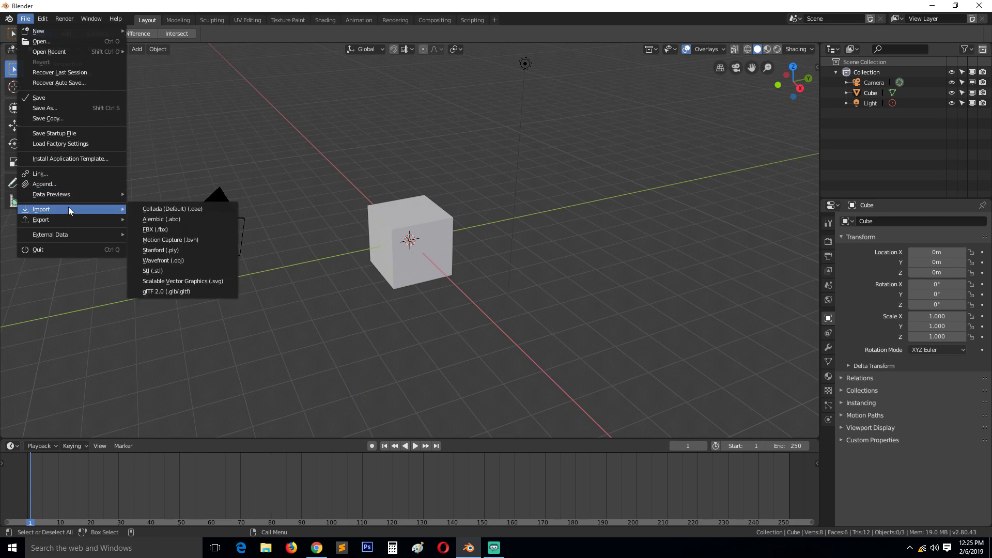
click(85, 97)
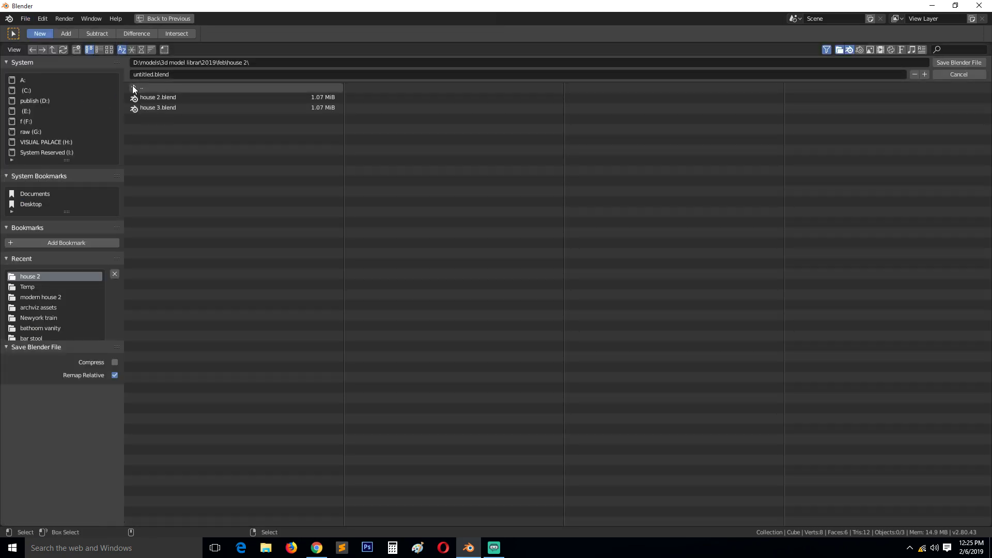
click(76, 49)
text(a)
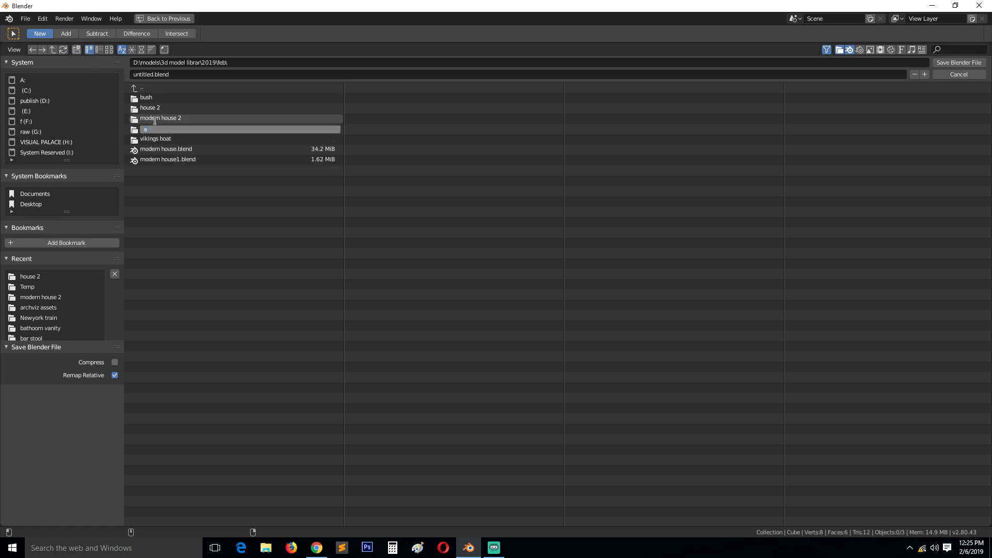
text(nimation series)
key(Return)
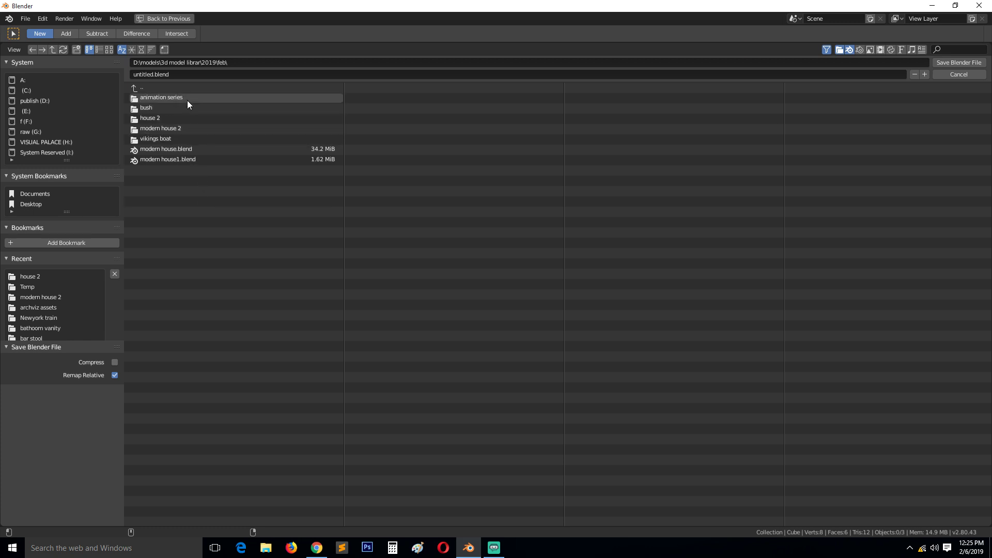
Create a subfolder named "animation series 1" inside the animation series folder.
double_click(187, 99)
click(76, 49)
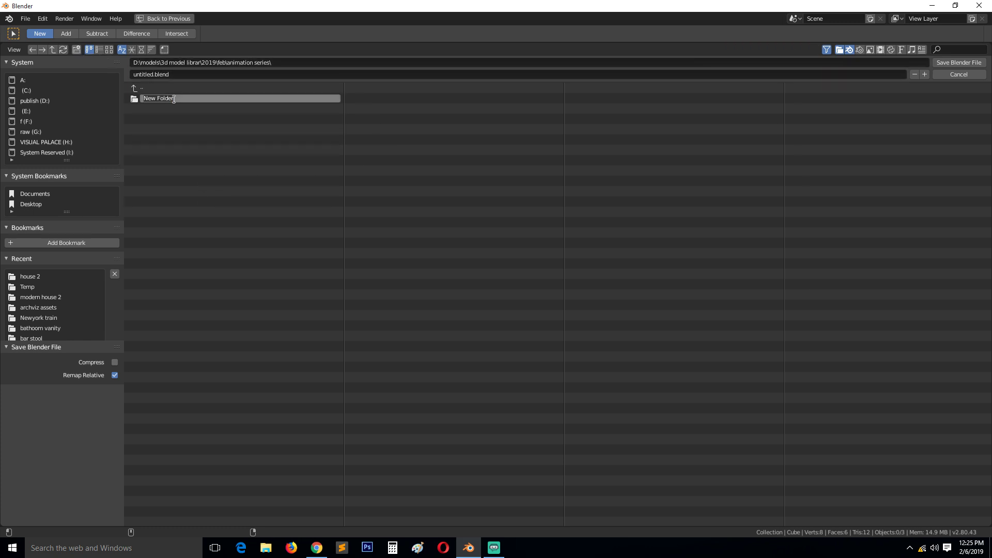
text(animation series)
text(1)
key(Return)
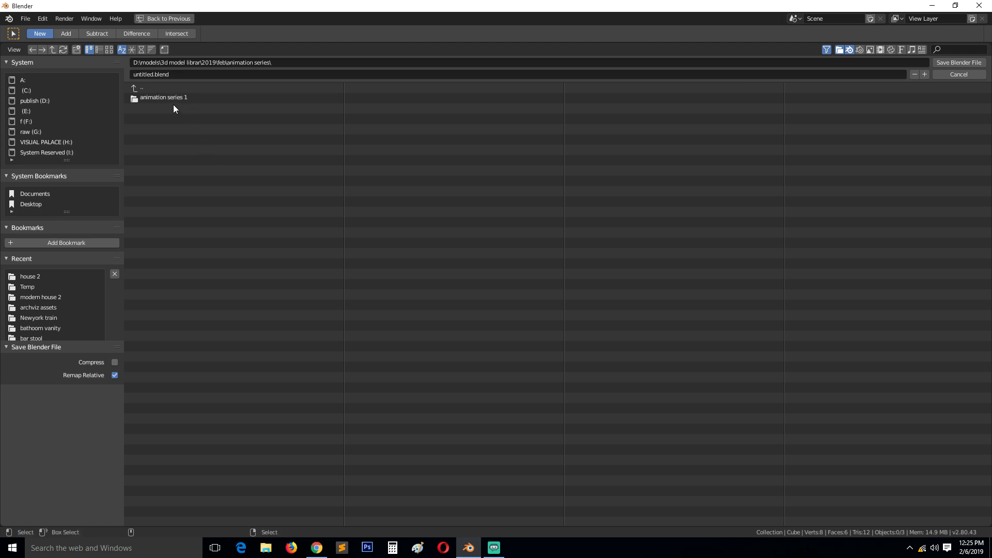
Save the scene as "animation series" inside the animation series 1 folder.
double_click(173, 101)
click(180, 74)
text(animation series)
key(Return)
click(971, 62)
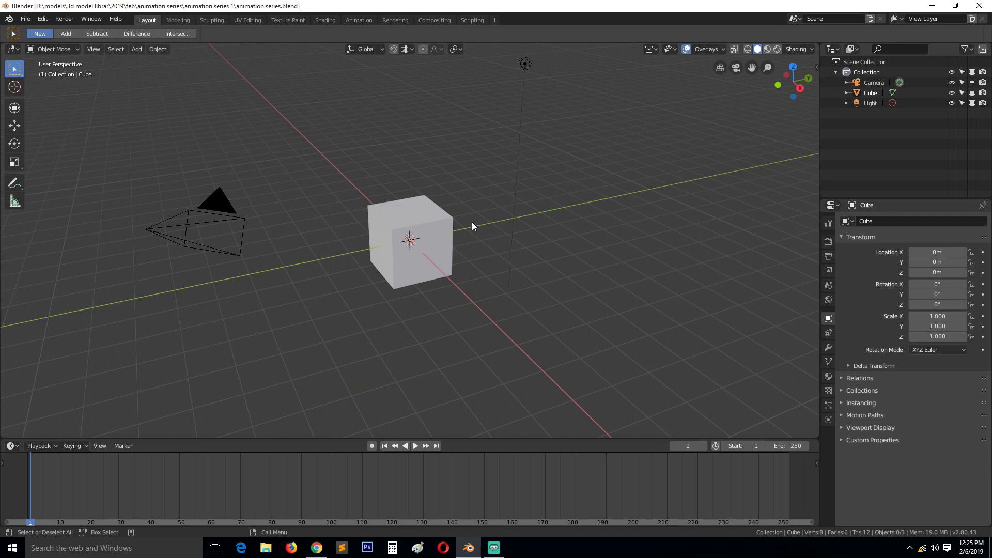
Play the scene's timeline with the cube in close view, stop playback and return to the first frame.
middle_drag(472, 226, 548, 212)
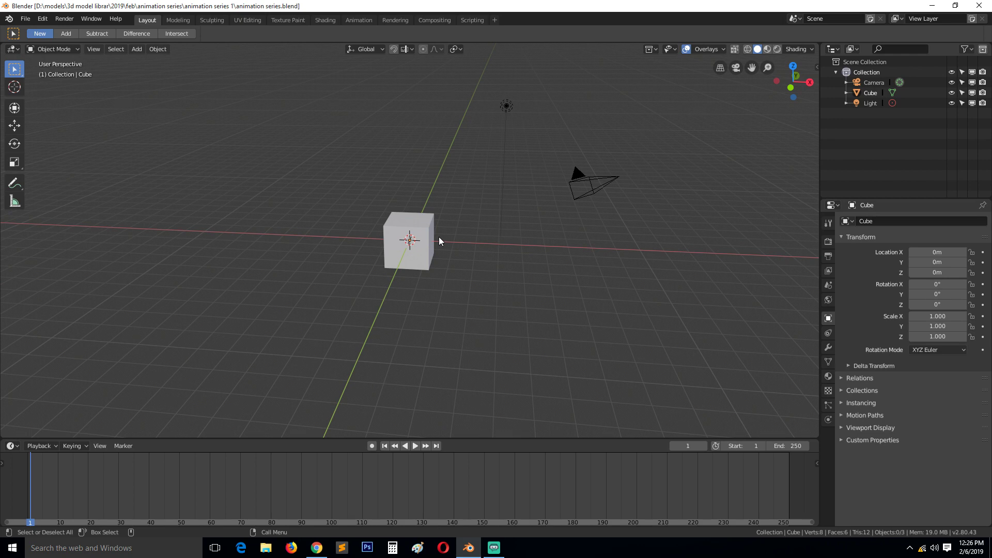
scroll(499, 252, up, 4)
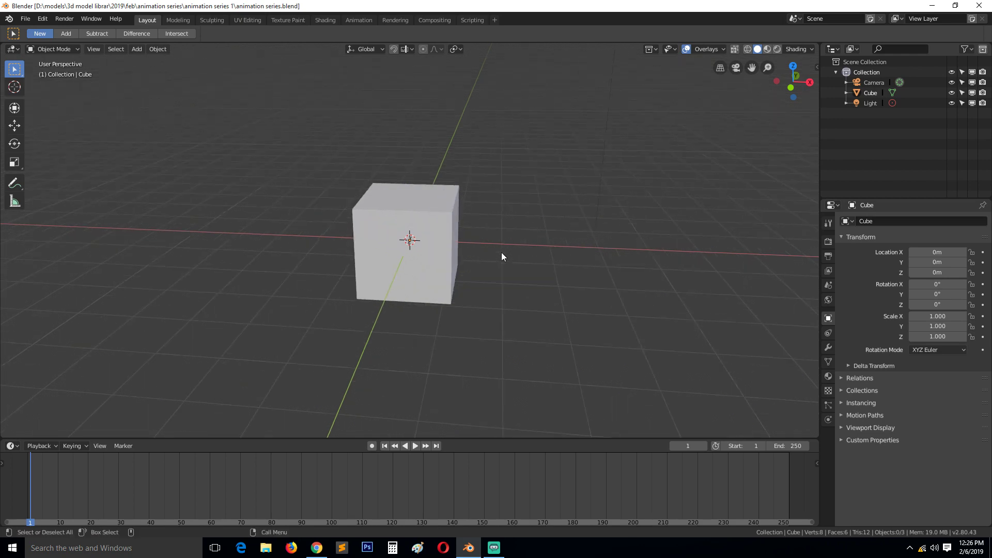
scroll(501, 253, up, 2)
middle_drag(522, 263, 446, 263)
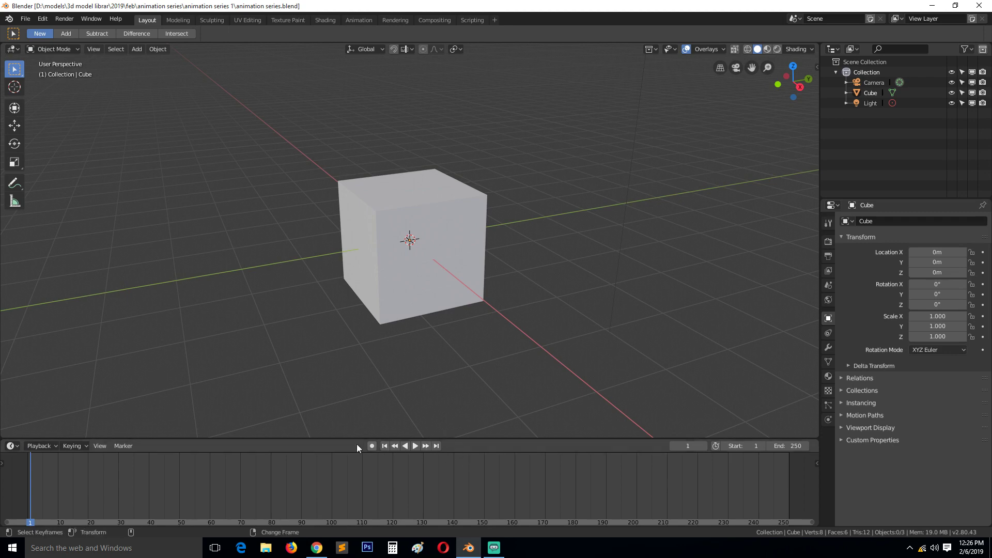
click(414, 445)
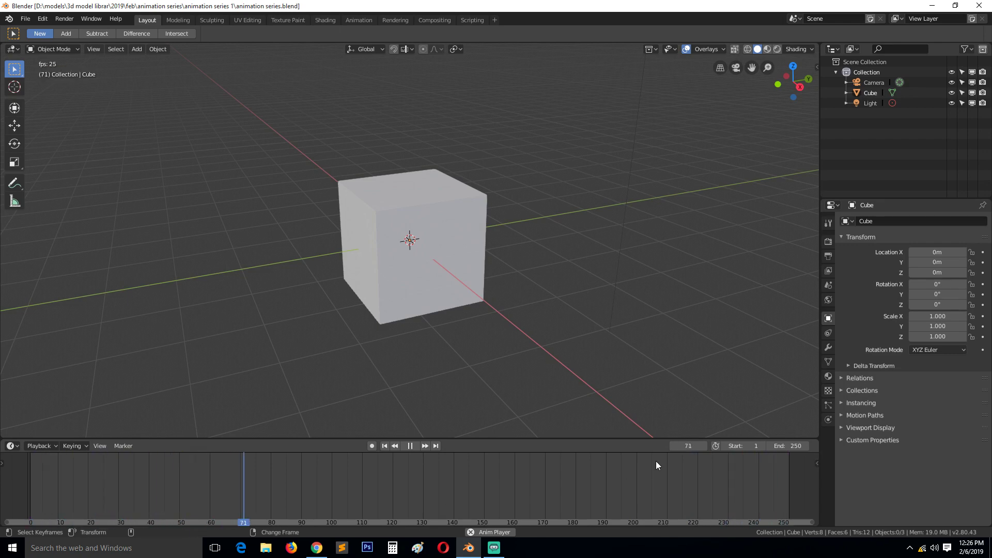
key(space)
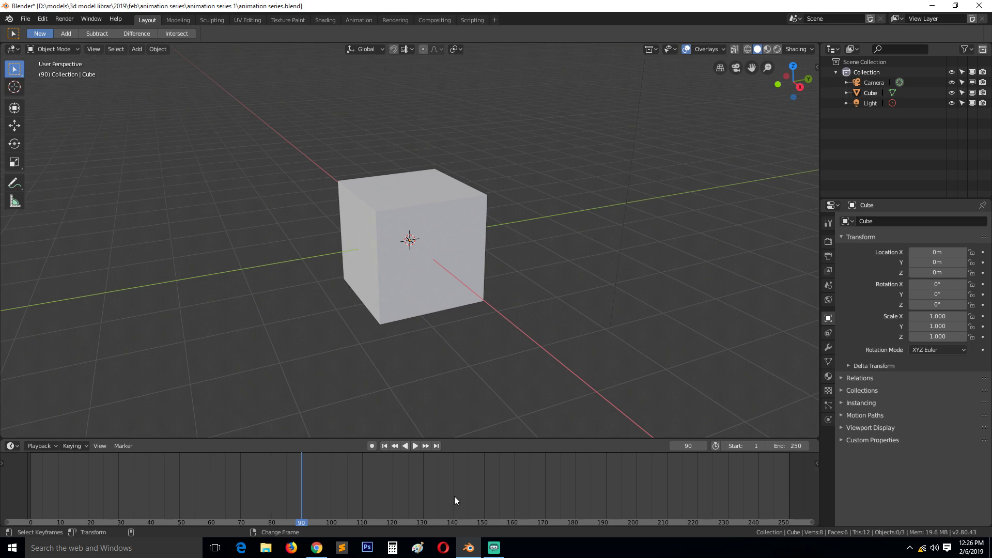
click(385, 446)
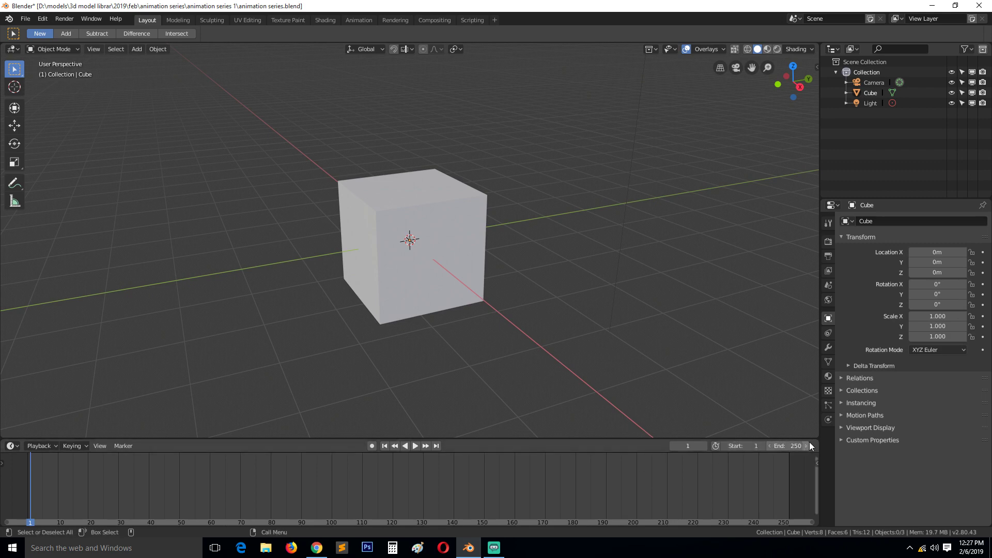
Try out different frame range limits, with start frames 72, 0 and 1 and end frame 346.
mouse_move(746, 445)
mouse_down()
mouse_move(808, 446)
mouse_move(743, 447)
mouse_up()
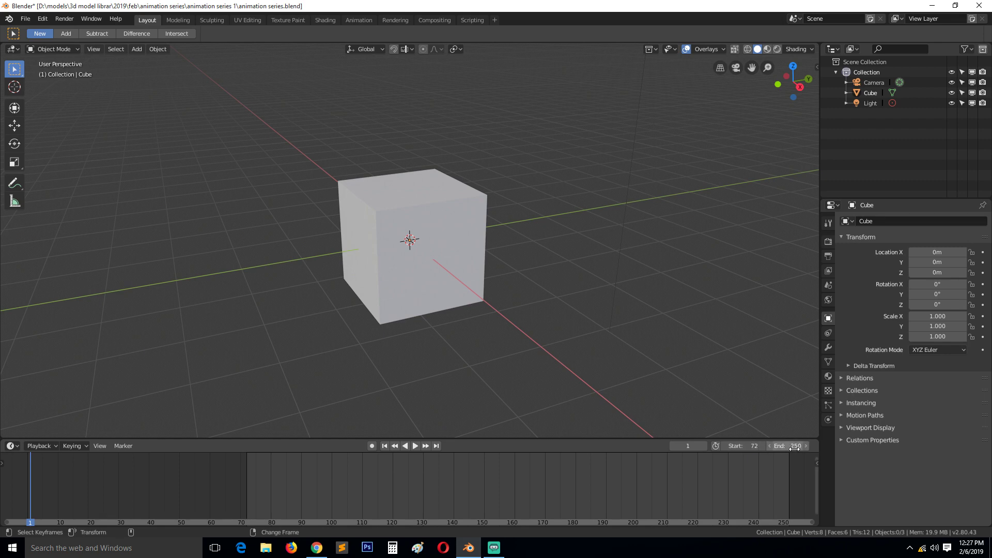
mouse_move(788, 445)
mouse_down()
mouse_move(878, 446)
mouse_move(723, 445)
mouse_move(794, 447)
mouse_up()
click(744, 445)
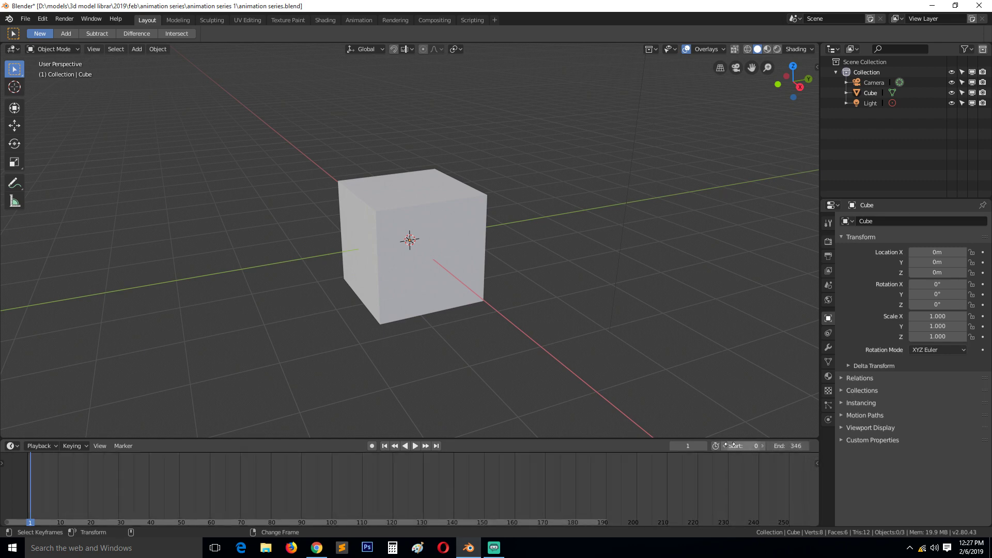
text(1)
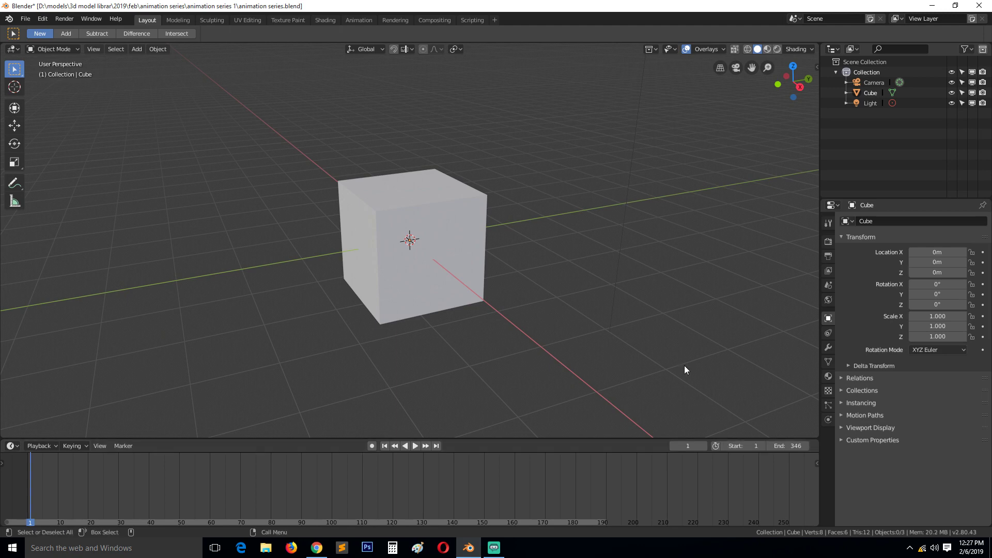
key(Return)
Set the frame range to start at 0 and end at 250.
click(743, 445)
text(0)
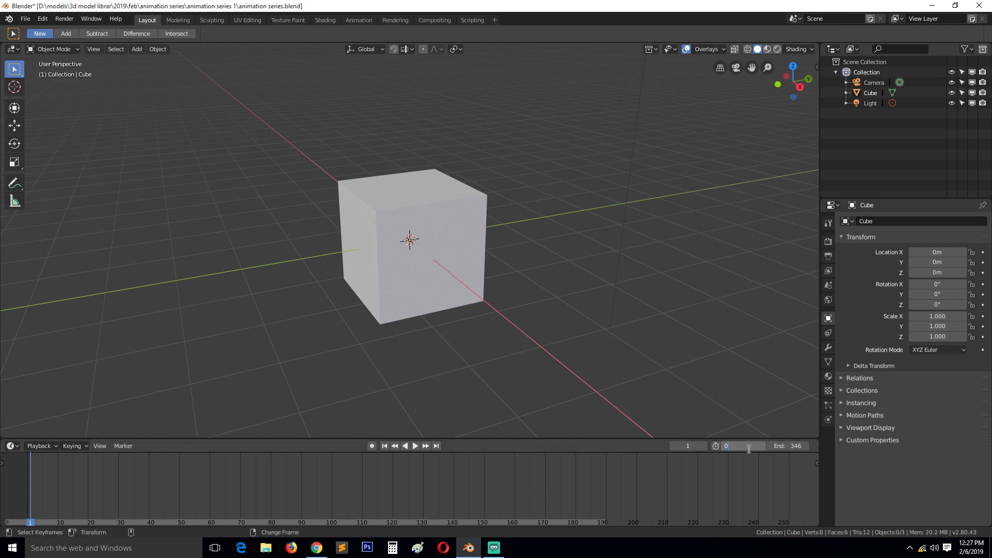
key(Return)
click(788, 446)
text(250)
key(Return)
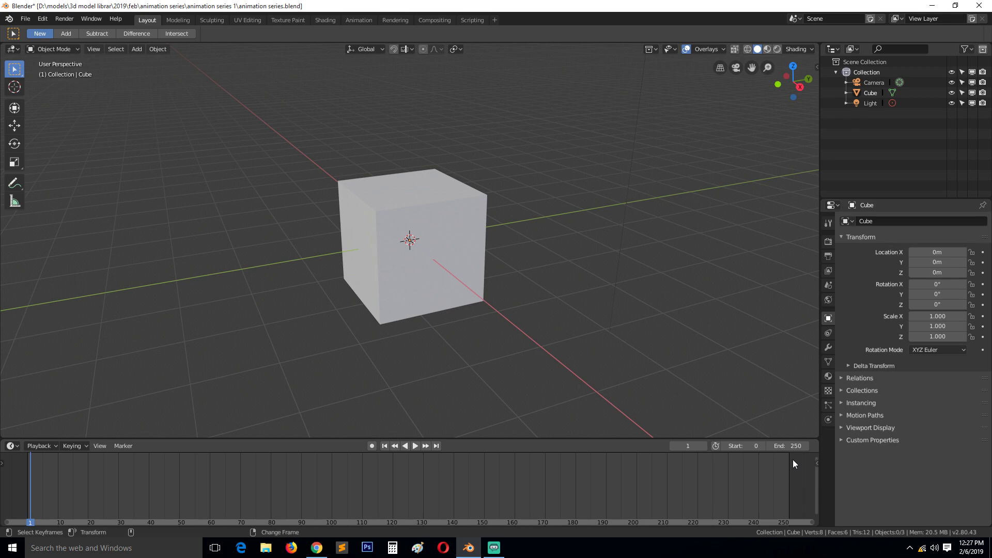
Set the end frame to 500.
click(792, 446)
text(*20)
key(Return)
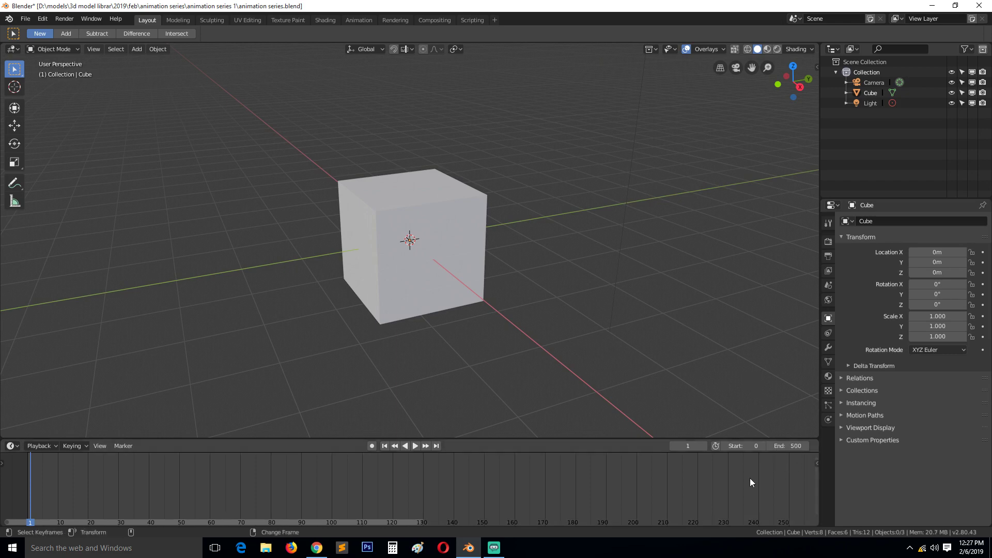
Switch the timeline ruler from frames to seconds and fit the whole frame range into the timeline.
drag(422, 521, 812, 522)
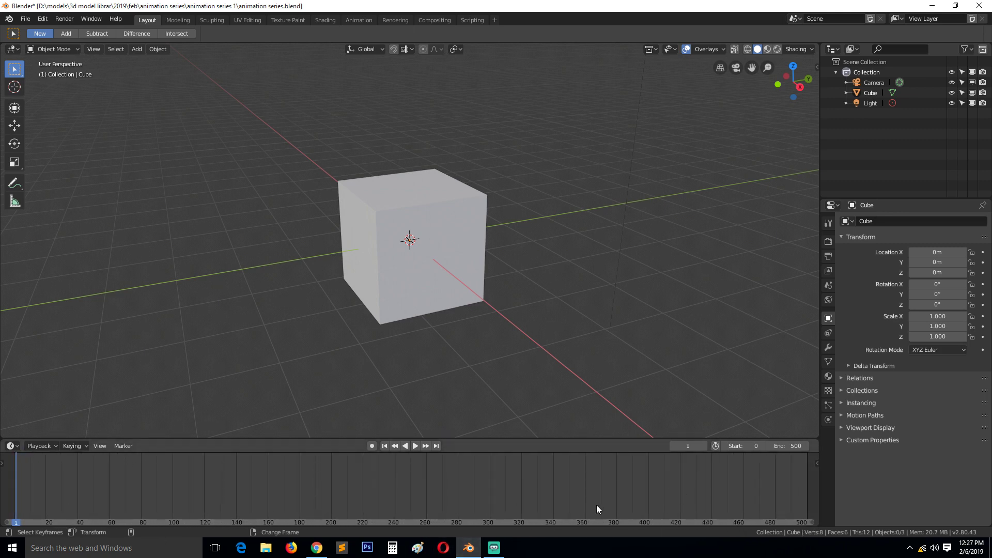
click(106, 448)
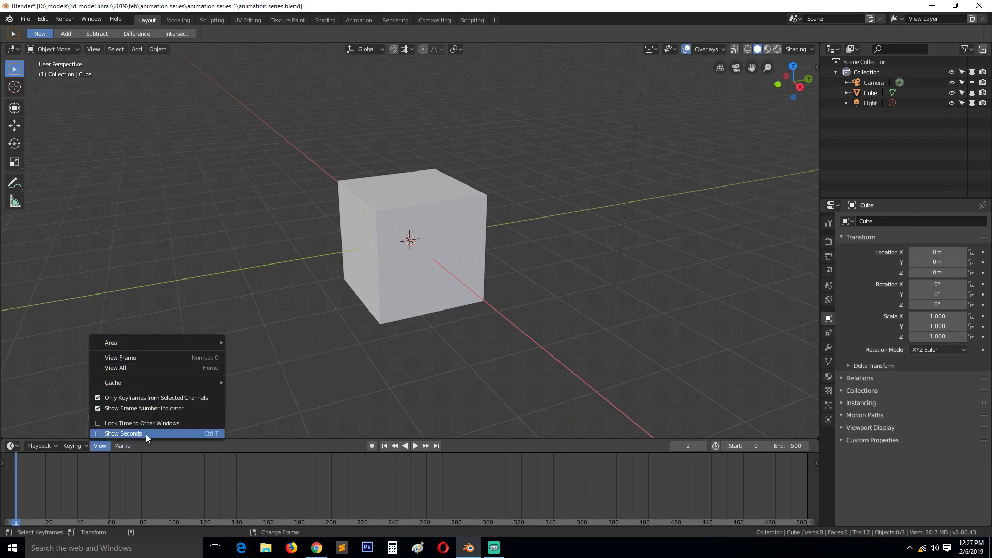
click(117, 435)
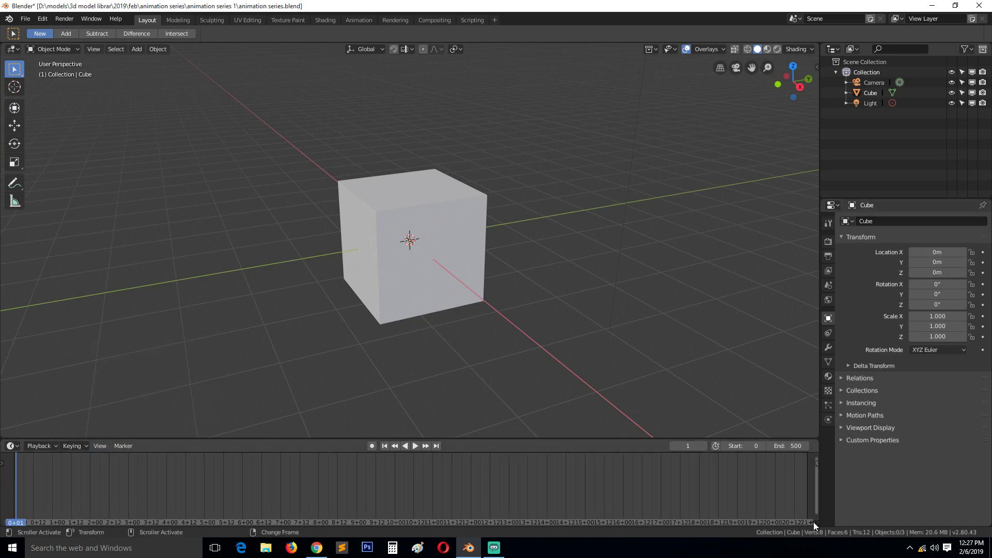
drag(813, 521, 888, 509)
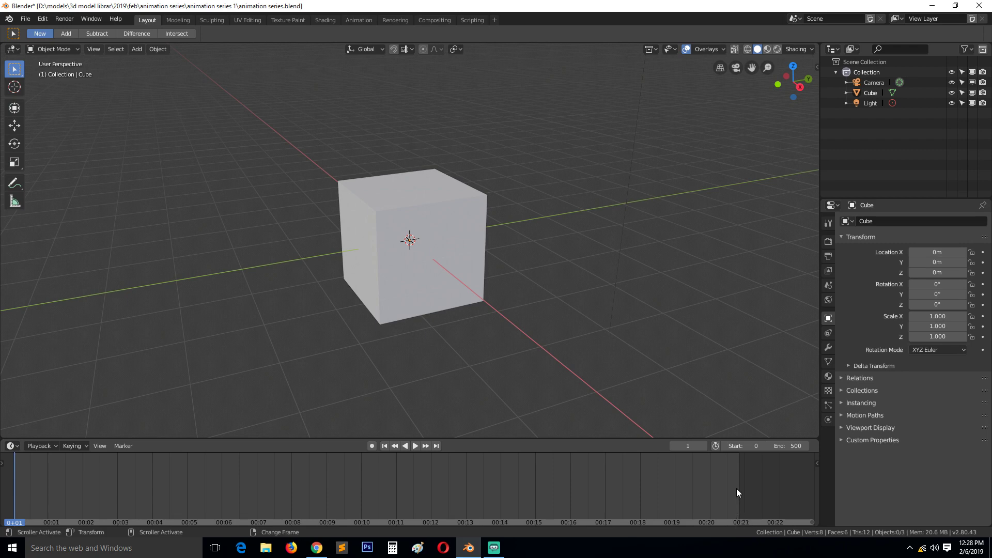
Move the playhead to frame 500 and examine its time at the end of the frame range.
click(738, 445)
key(Return)
click(726, 507)
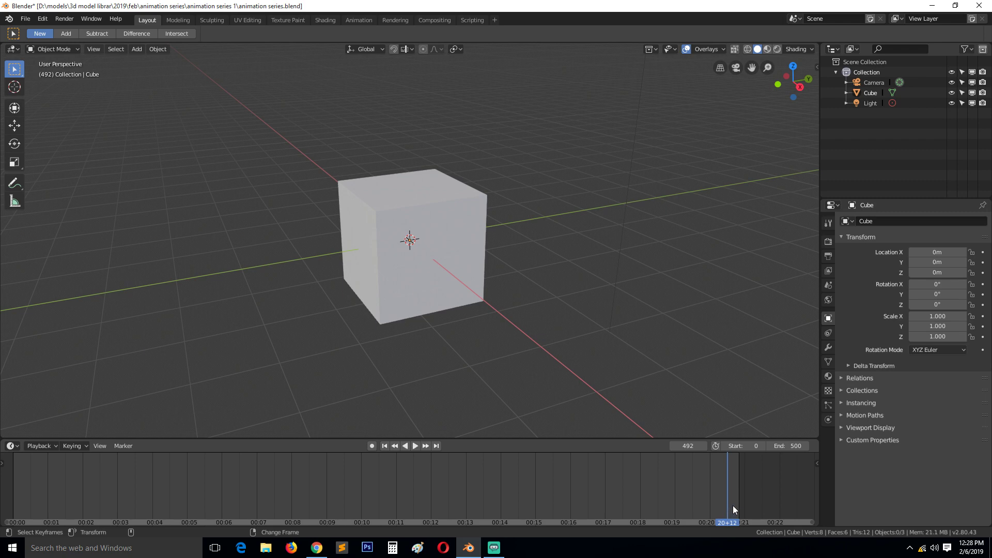
drag(726, 506, 738, 501)
mouse_move(807, 522)
mouse_down()
mouse_move(538, 523)
mouse_move(789, 522)
mouse_up()
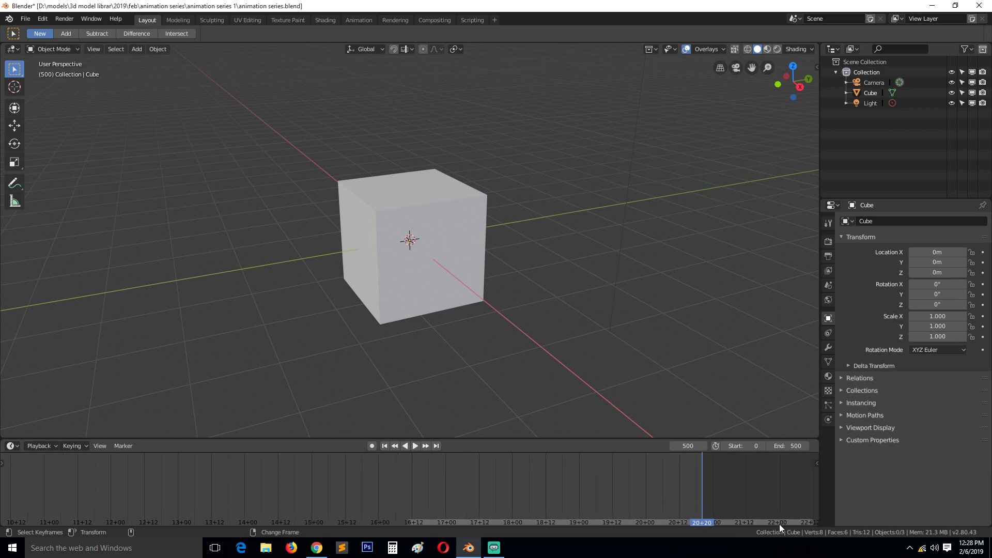
scroll(752, 512, up, 3)
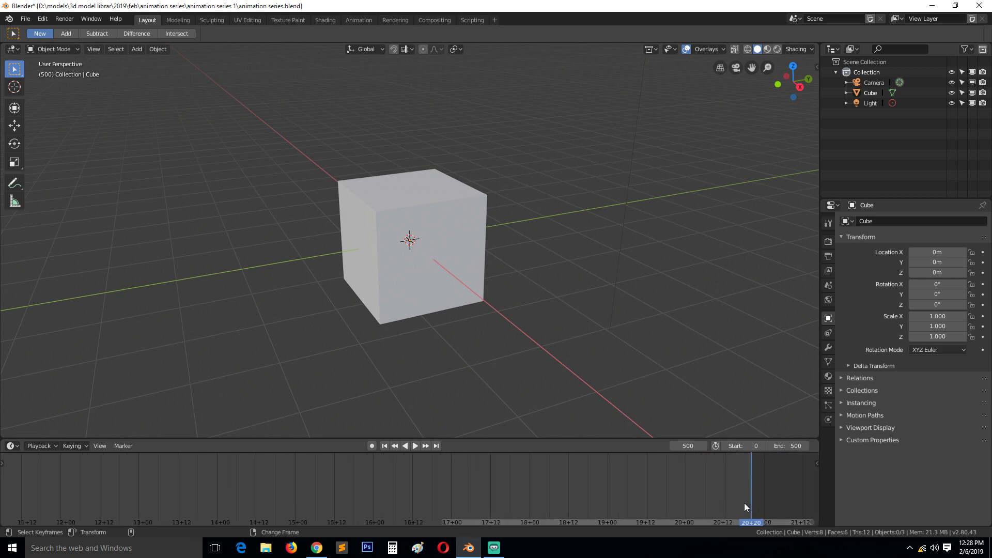
scroll(535, 512, down, 5)
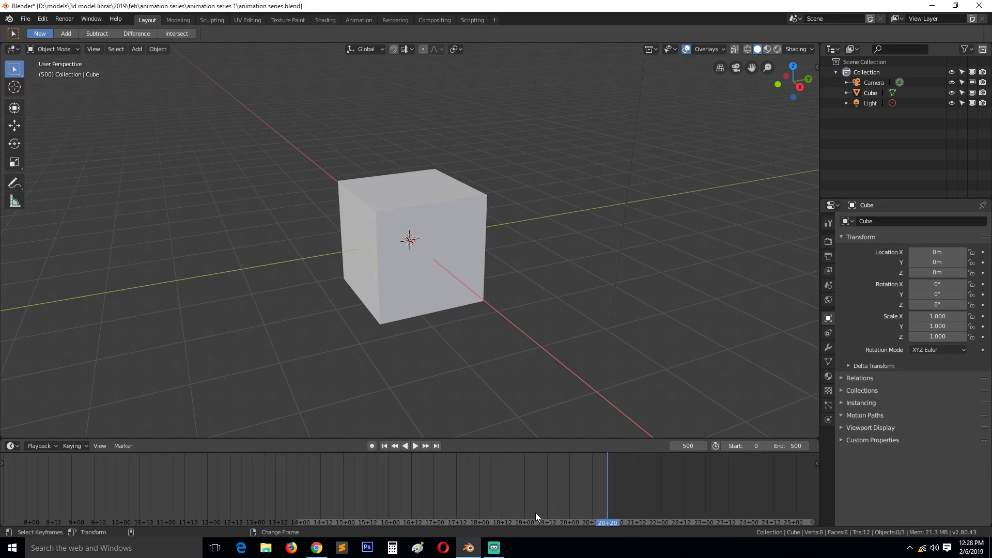
Shorten the frame range to end at 250 and bring the playhead to frame 250.
click(782, 446)
text(250)
key(Return)
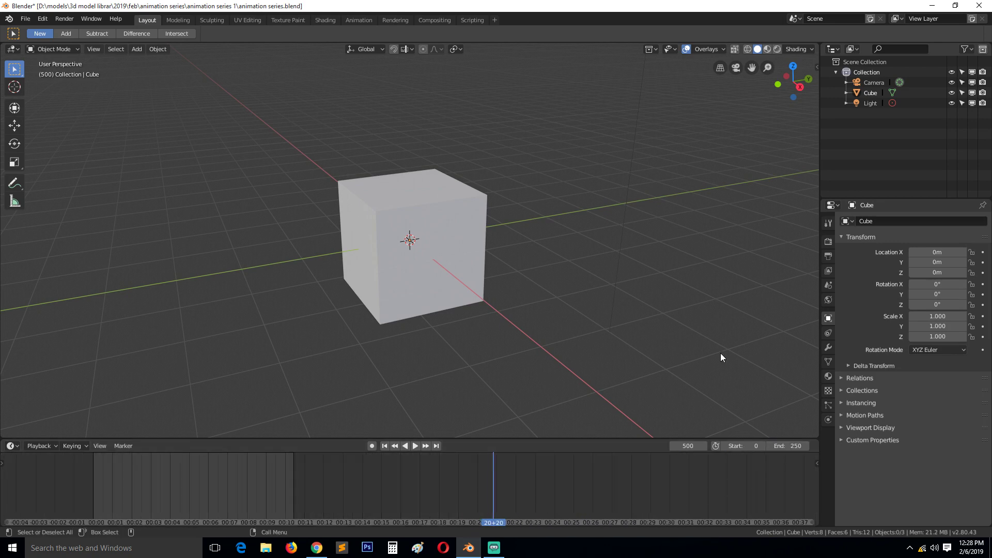
click(291, 513)
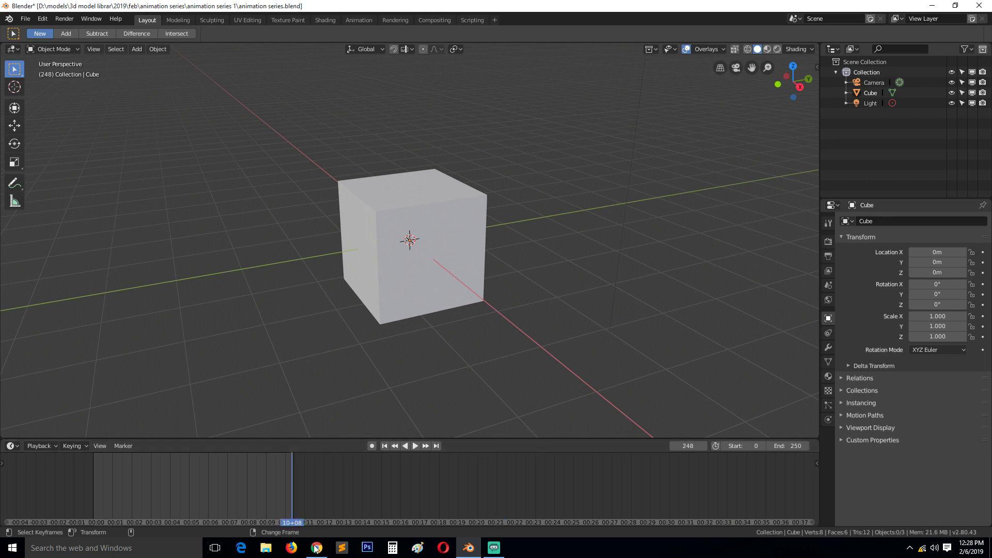
key(space)
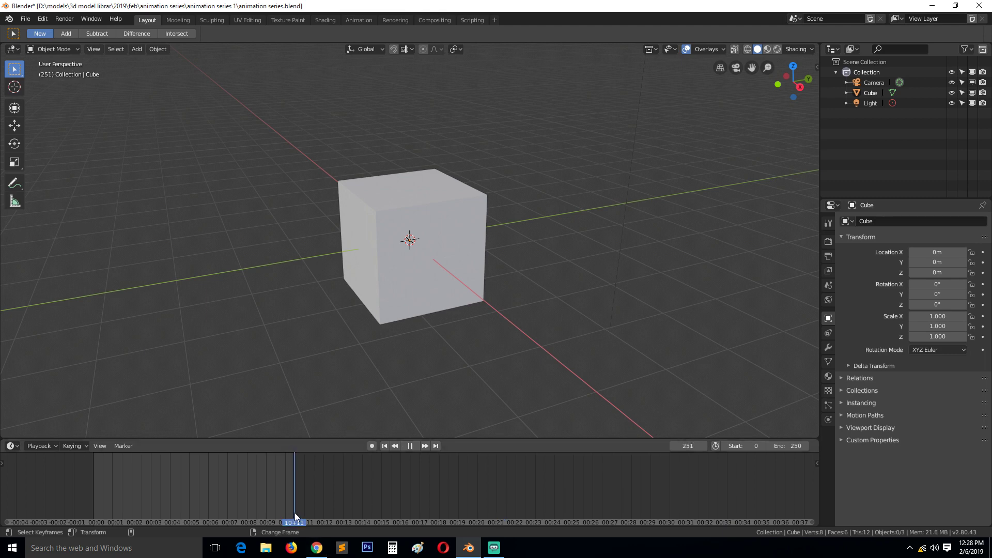
key(space)
Extend the frame range again to end at frame 500.
click(791, 445)
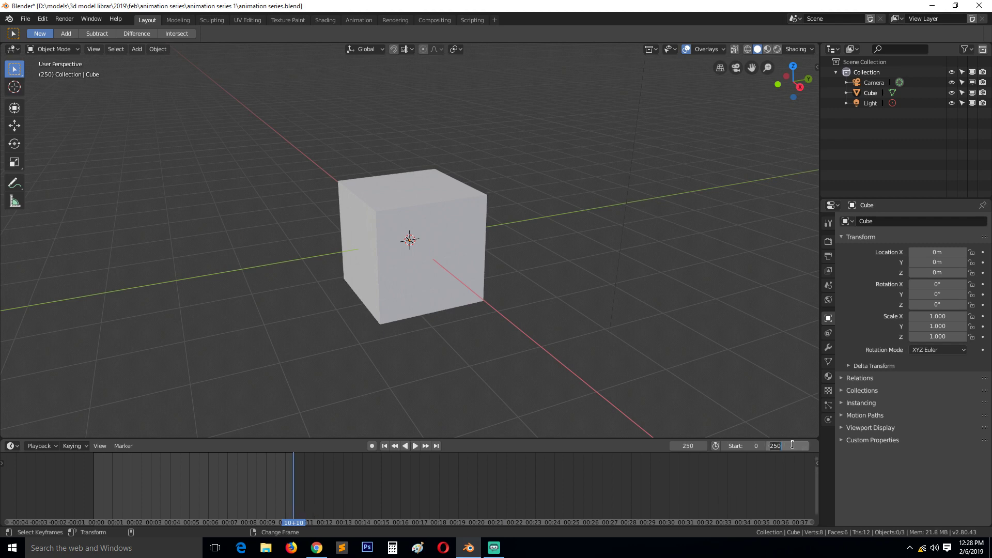
text(5)
key(Return)
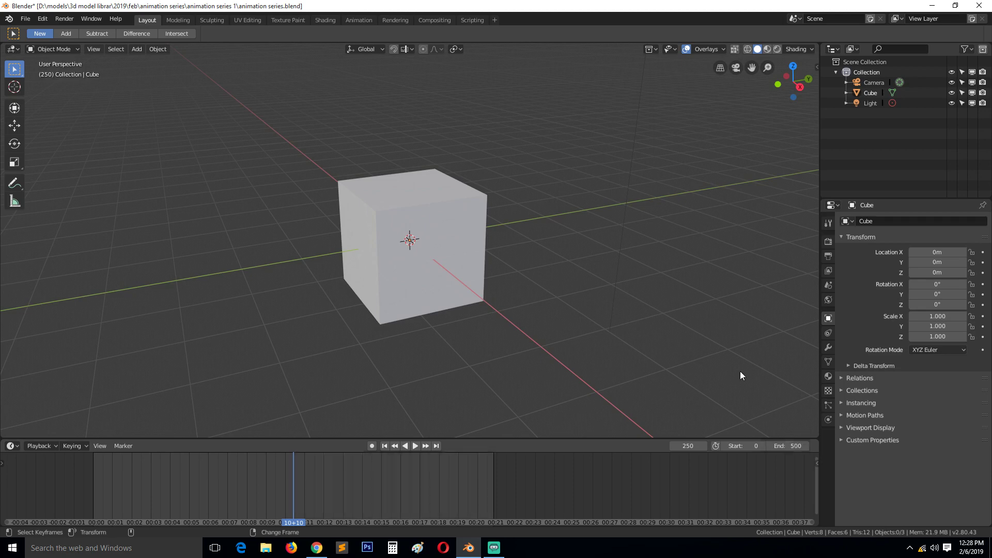
Extend the frame range to end at frame 1000 and move the playhead near its end, to frame 998.
click(790, 445)
key(Return)
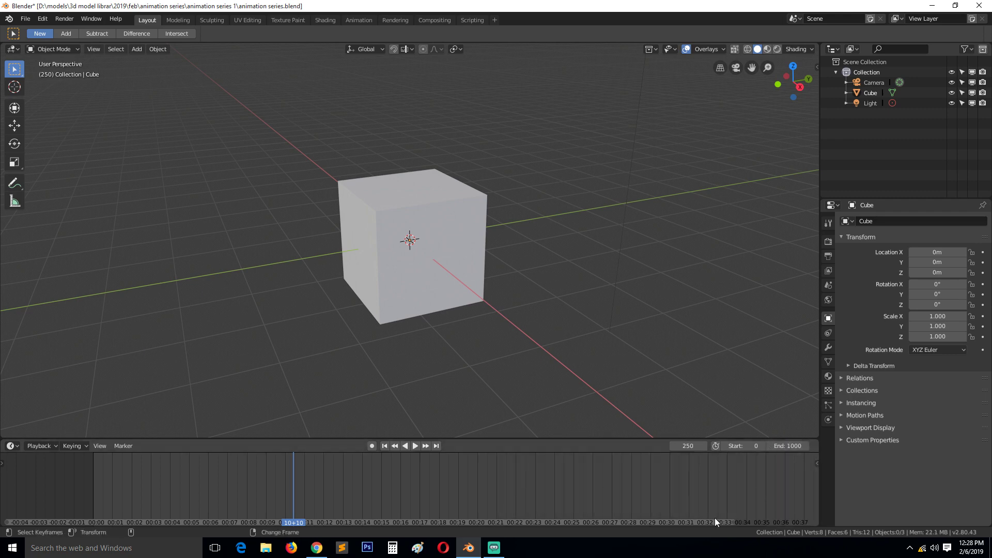
scroll(731, 523, down, 4)
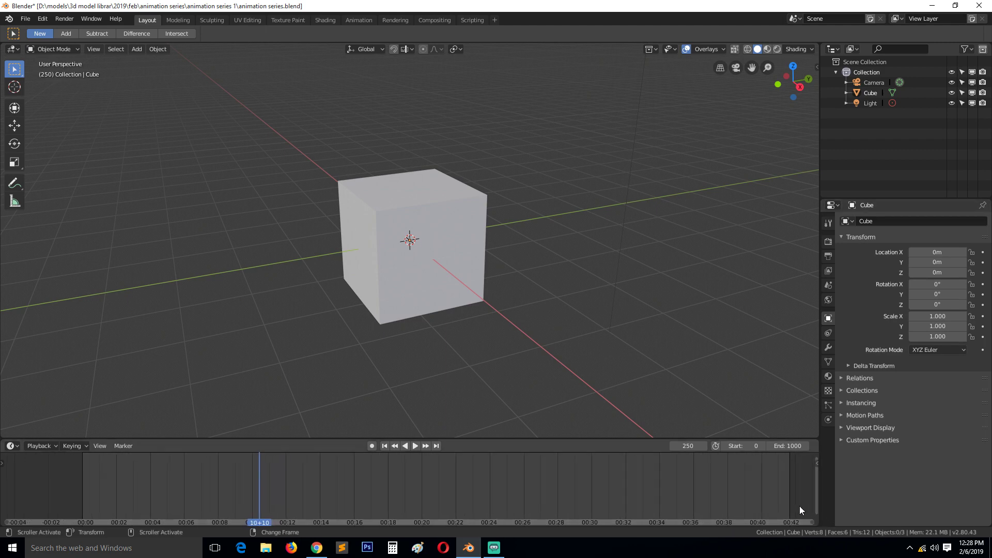
click(789, 497)
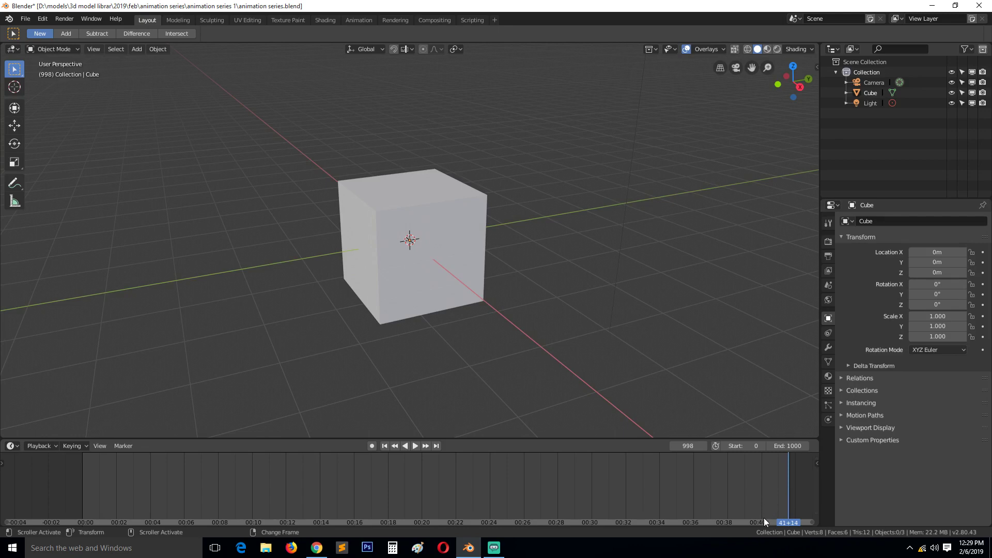
Try a start frame of 1 for the frame range and restore it to 0.
click(738, 446)
text(1)
key(Return)
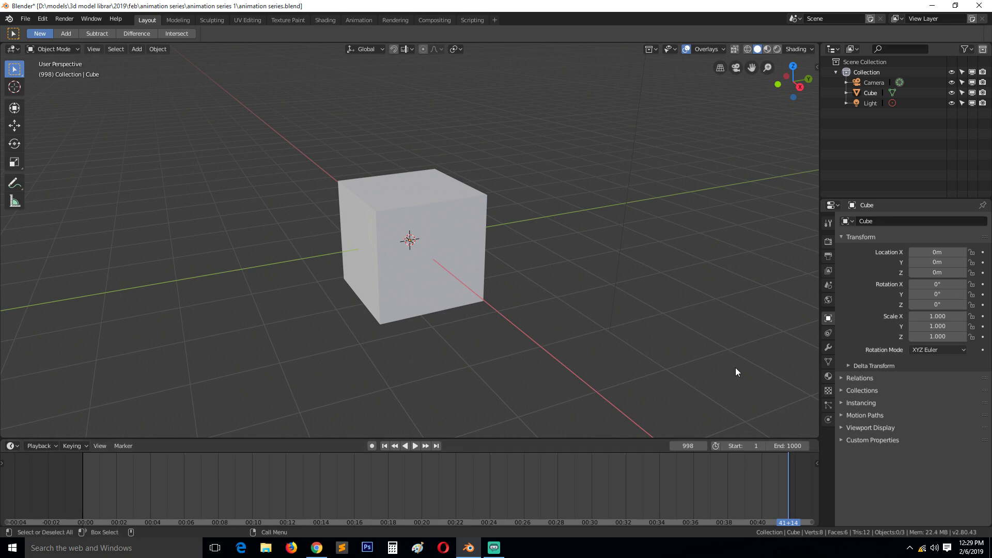
drag(746, 449, 736, 449)
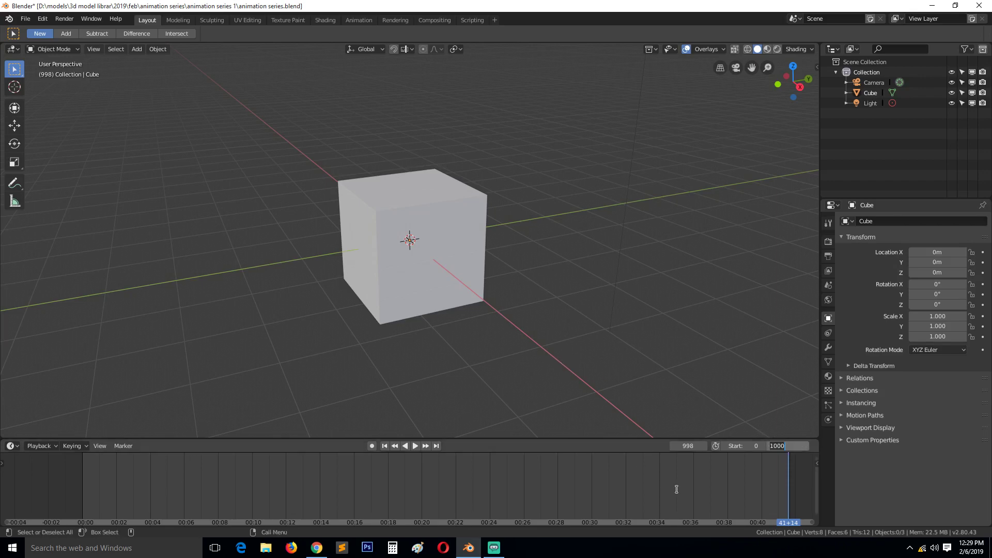
Scrub the playhead across the frame range and set the end frame to 250.
drag(175, 487, 773, 486)
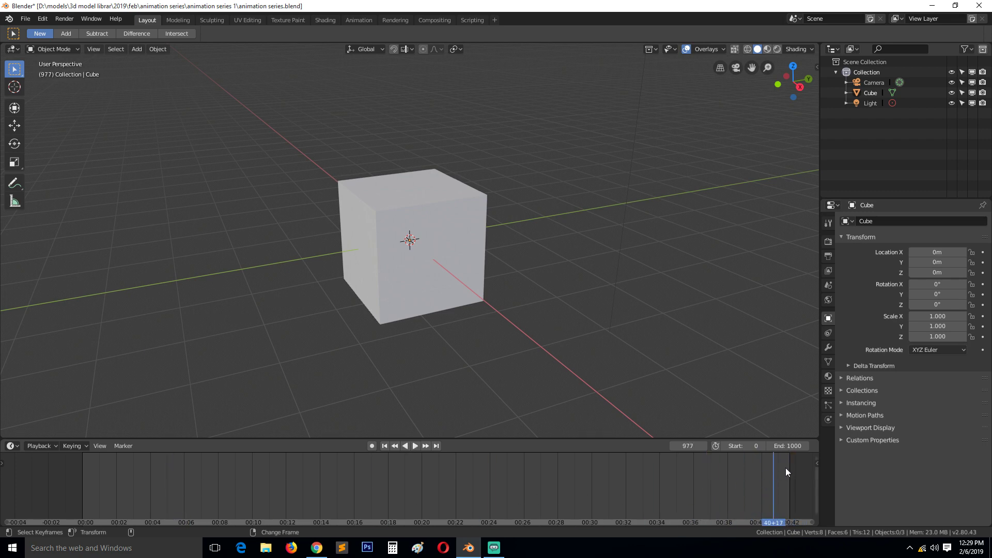
double_click(788, 445)
text(250)
key(Return)
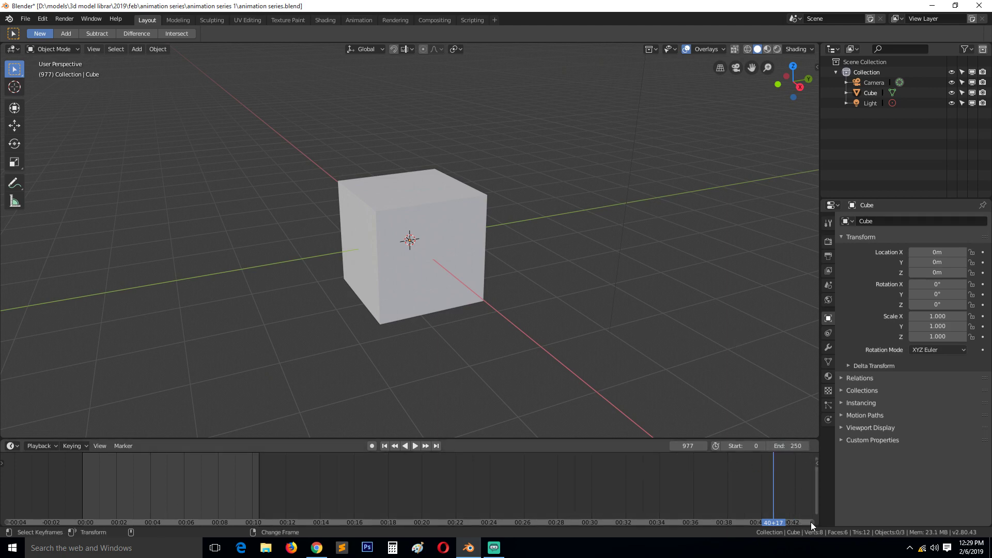
Bring the playhead back to frame 0 and select the cube in the viewport.
scroll(394, 527, up, 5)
click(480, 494)
key(space)
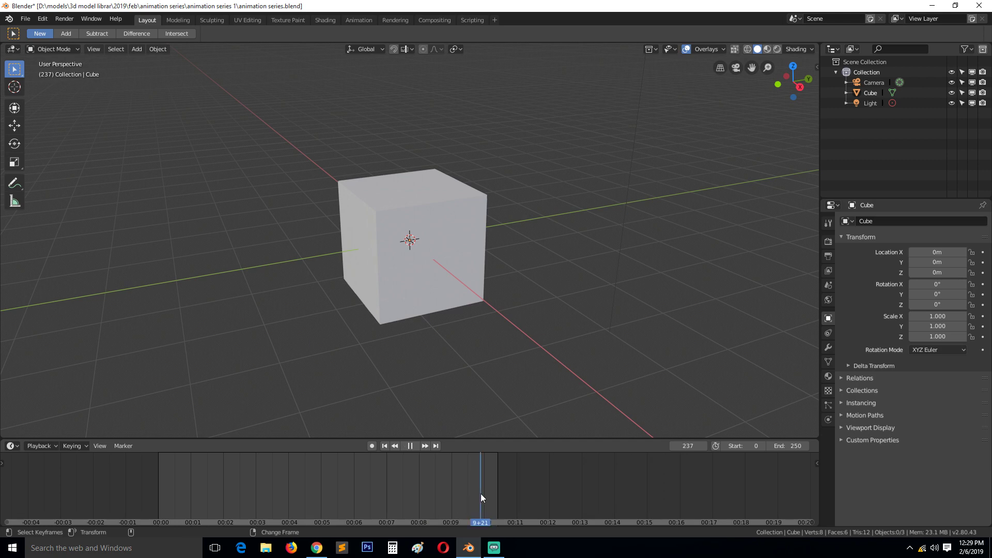
drag(481, 493, 155, 475)
key(space)
click(357, 236)
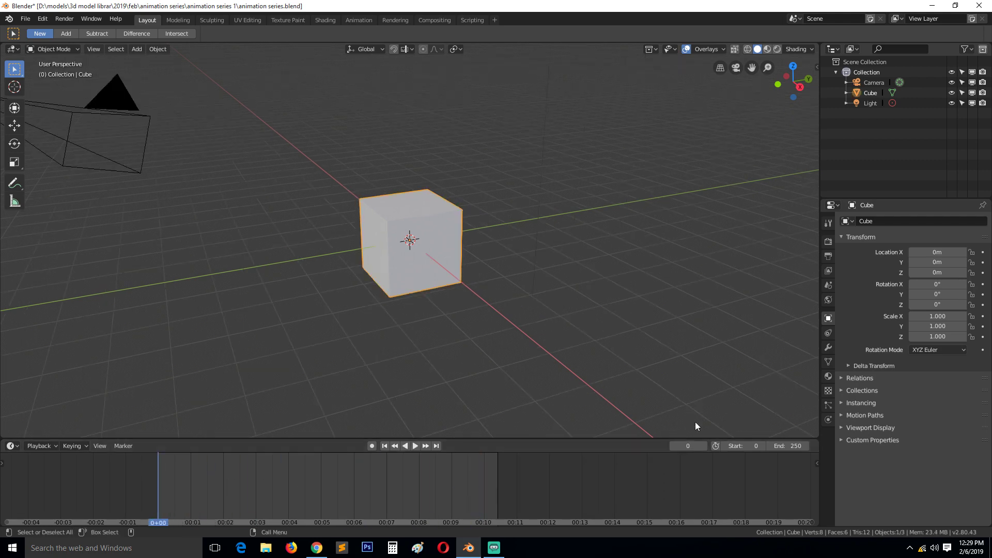
Try forward and reverse playback on the timeline, as well as jumping to the next and previous keyframes.
click(414, 445)
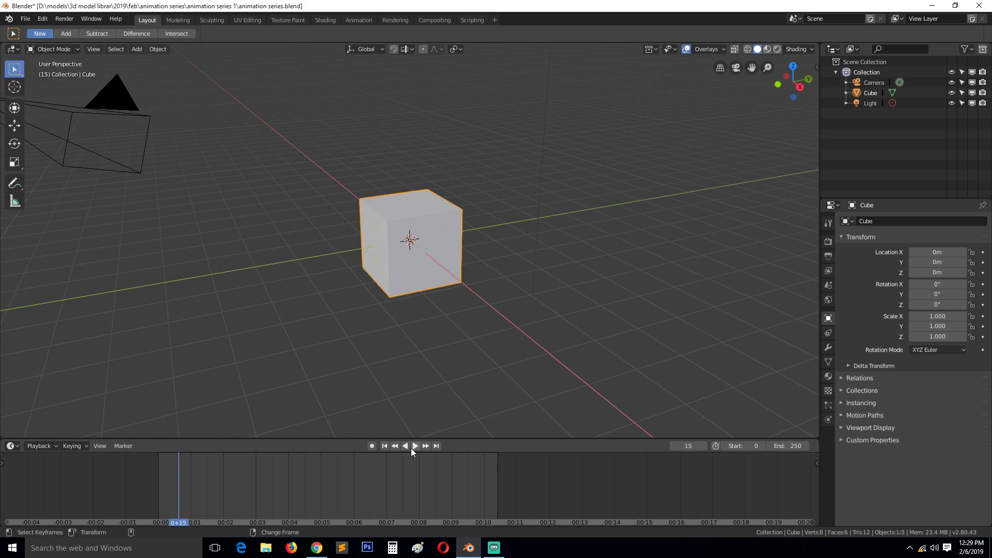
click(404, 445)
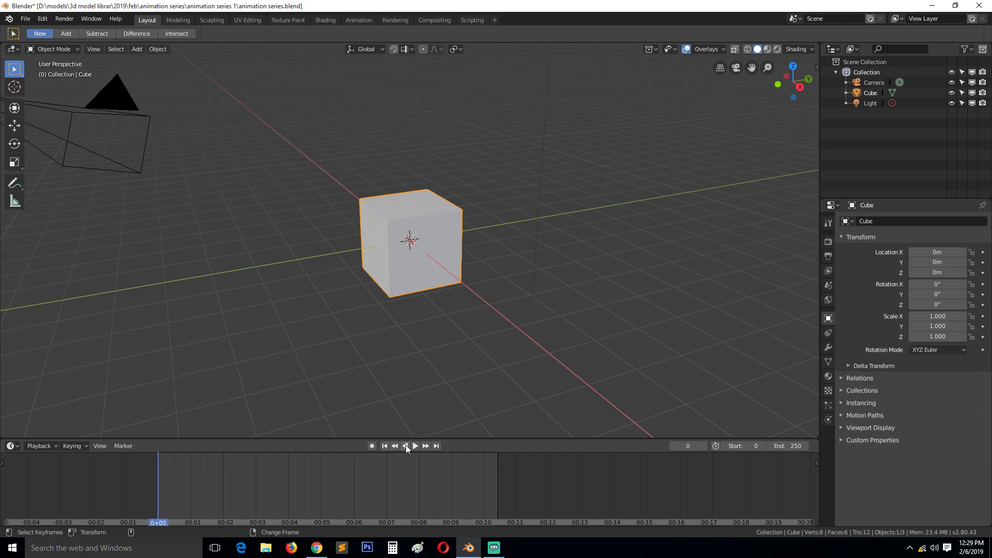
click(427, 445)
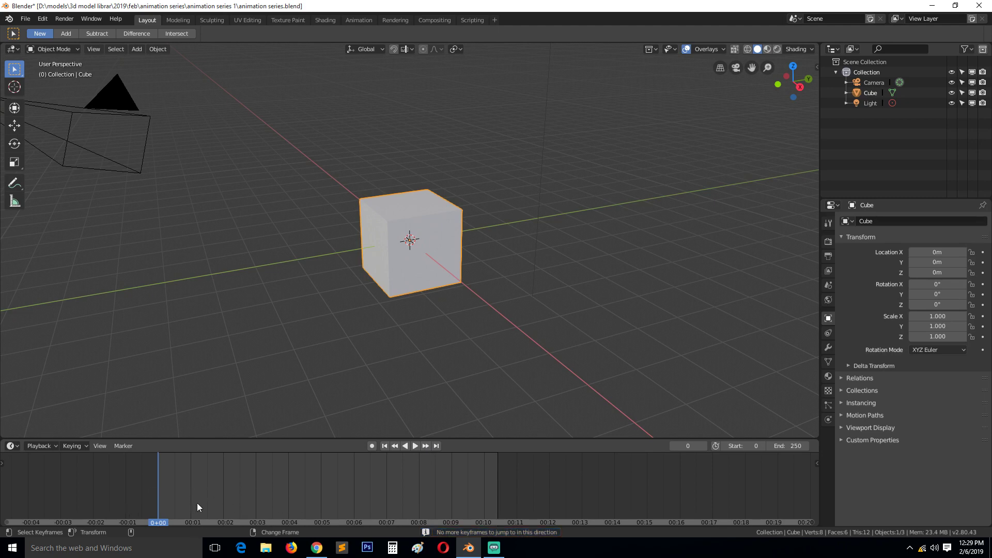
click(426, 449)
click(394, 445)
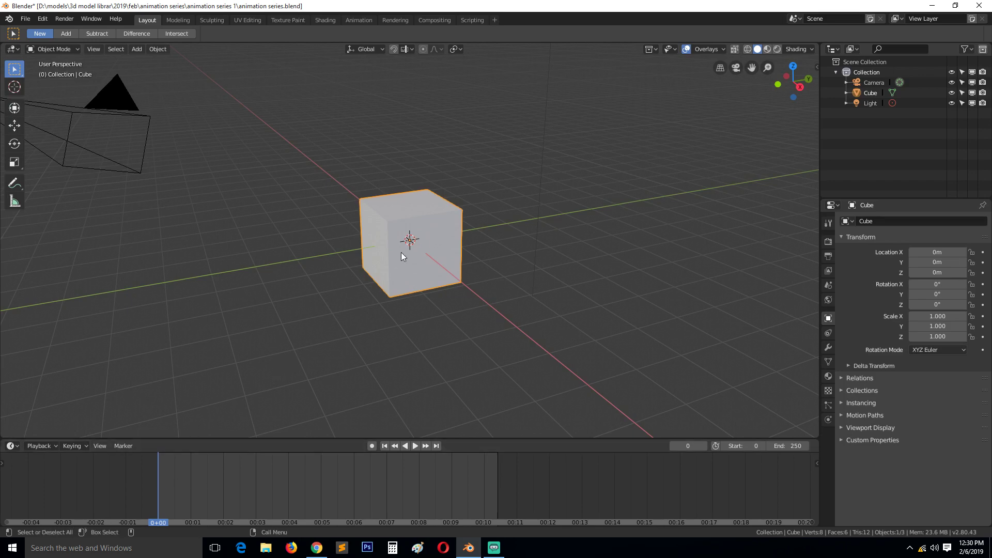
Turn on auto keying and move the cube along the Y axis to about -6.27 m at frame 0.
click(14, 125)
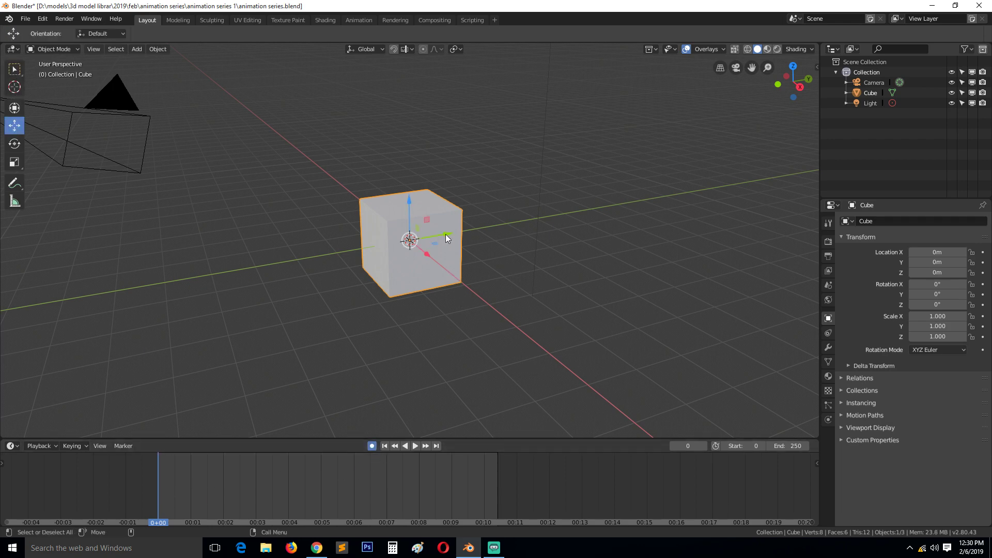
drag(445, 234, 194, 334)
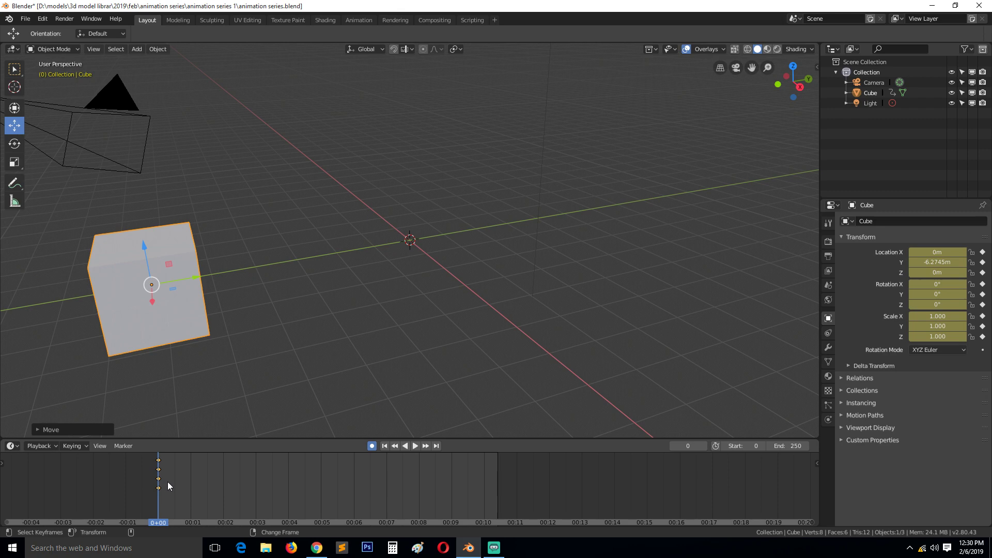
Play and scrub the timeline beyond the first keyframe to examine the cube at frames 73 and 215.
key(space)
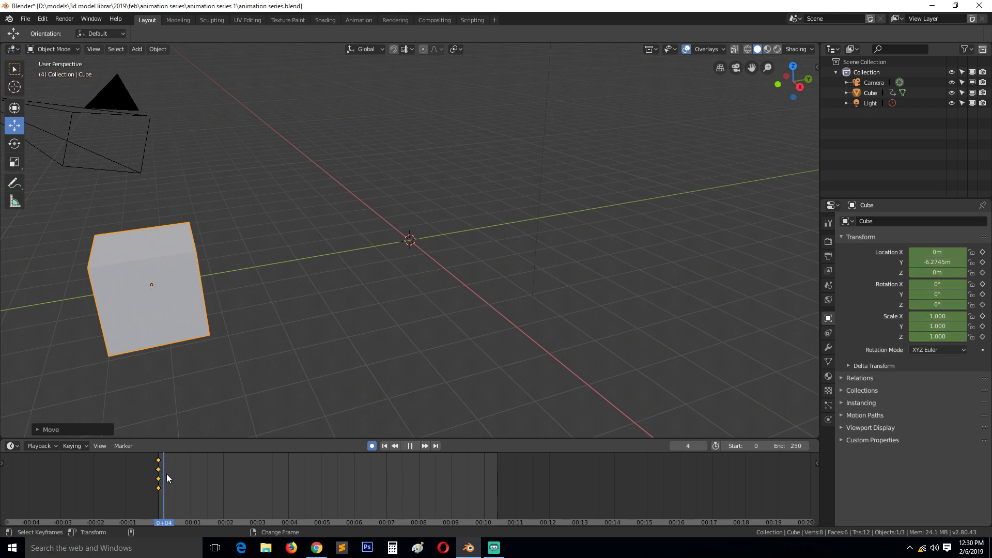
drag(207, 479, 256, 484)
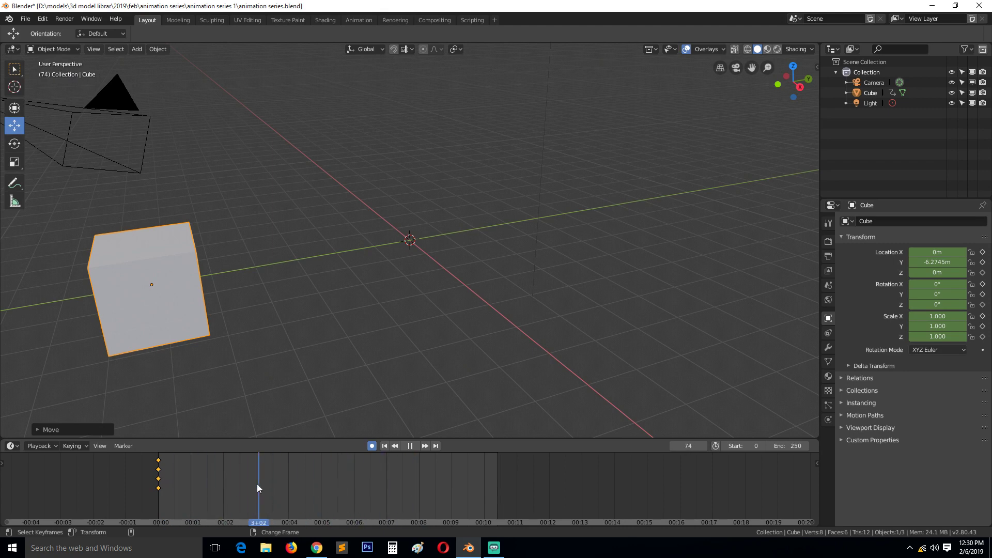
key(space)
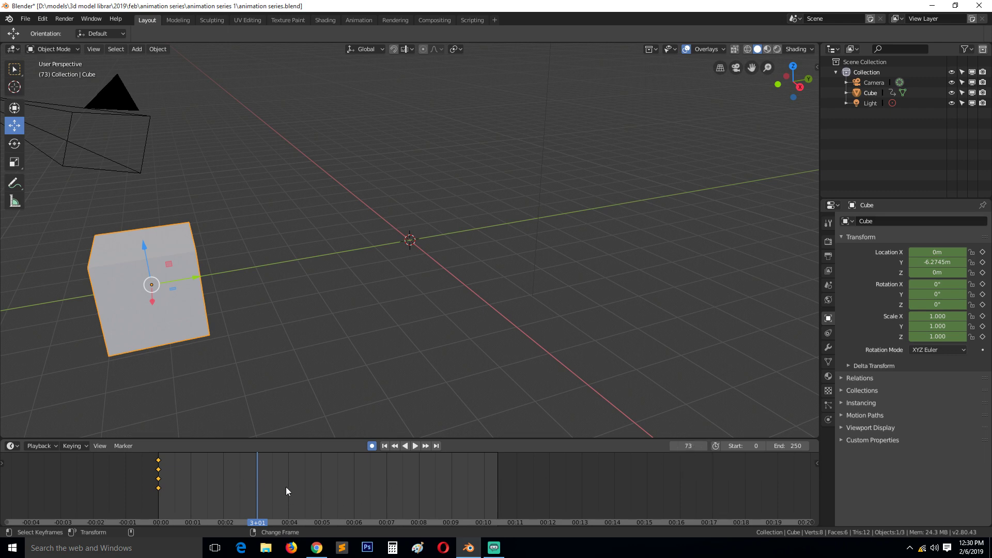
click(448, 481)
key(space)
key(space)
mouse_move(453, 482)
mouse_down()
mouse_move(267, 491)
mouse_move(451, 488)
mouse_up()
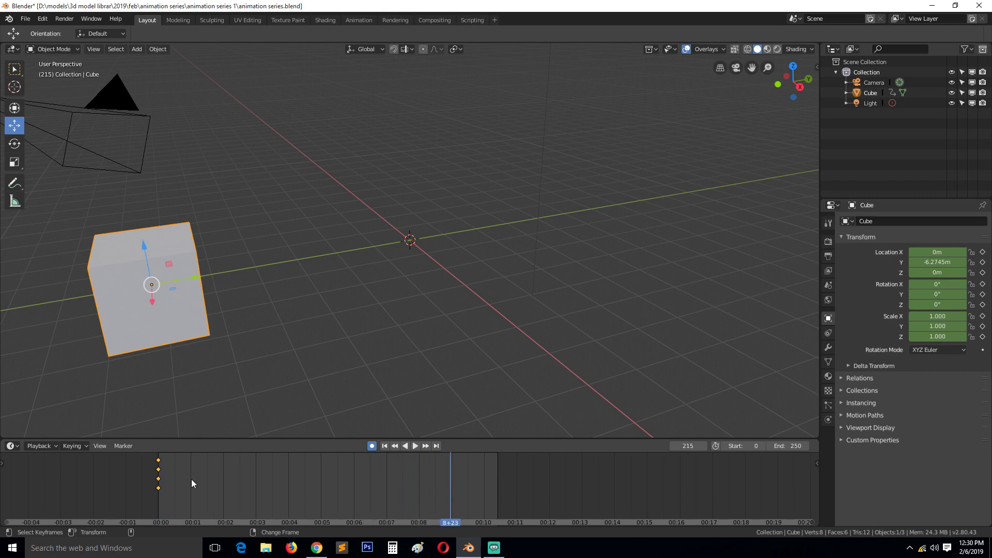
Place the playhead at frame 120 and move the cube along the Y axis to about 4.75 m.
drag(191, 484, 320, 483)
key(space)
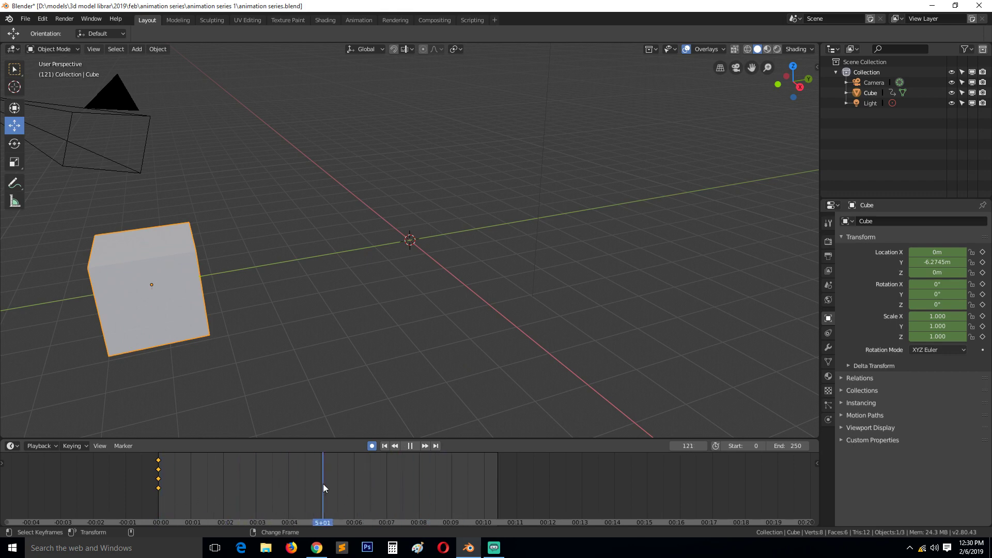
key(space)
key(space)
key(space)
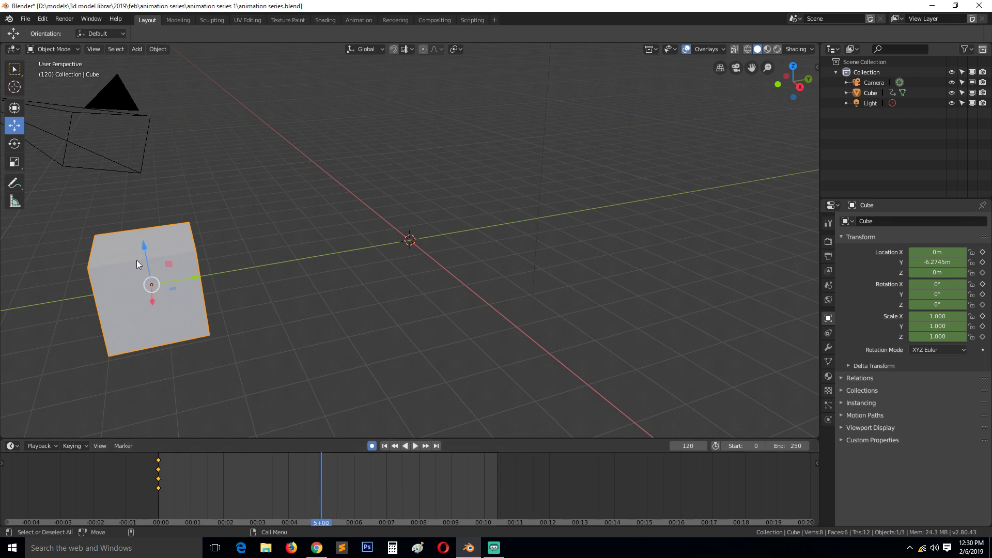
drag(179, 280, 588, 249)
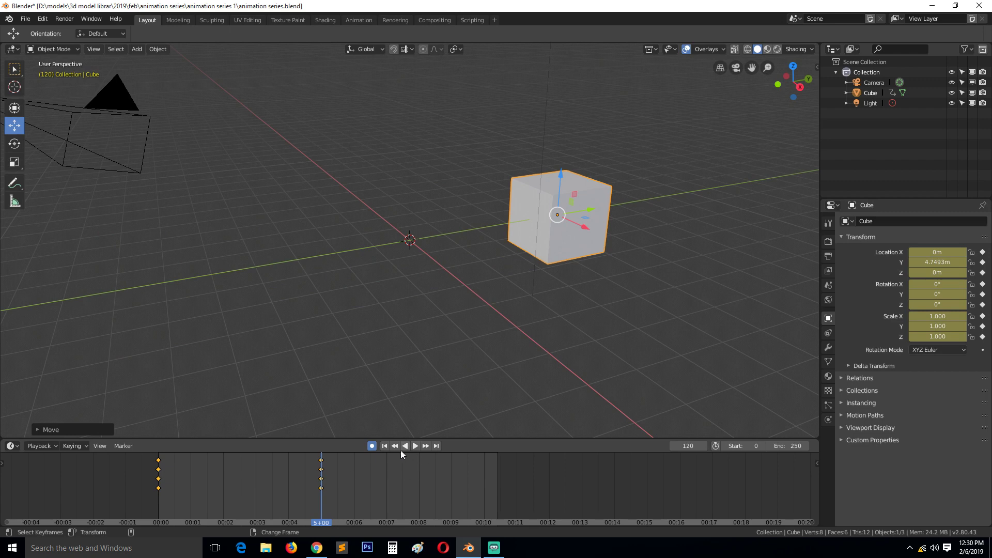
Rewind to frame 0, play the cube's movement animation and stop it.
click(385, 446)
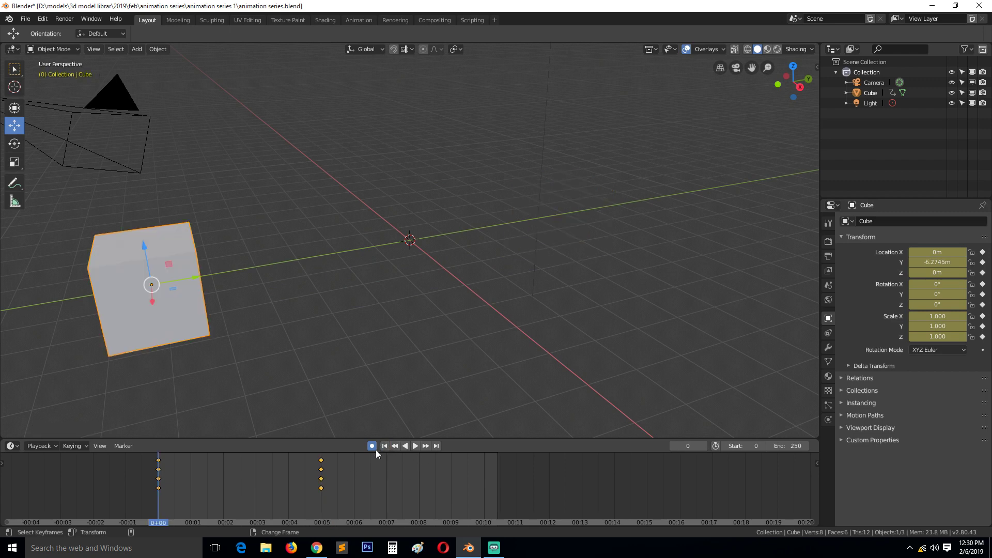
click(415, 445)
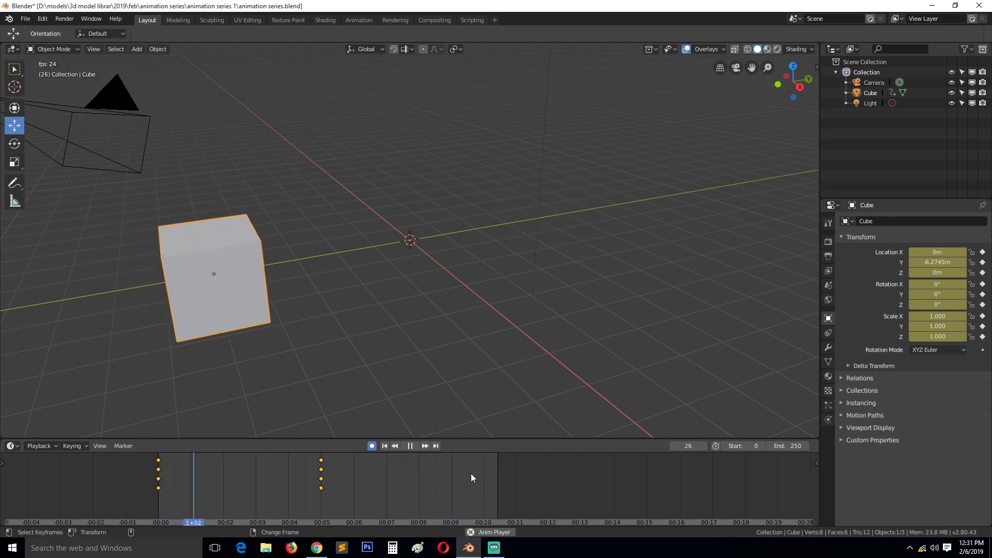
click(409, 446)
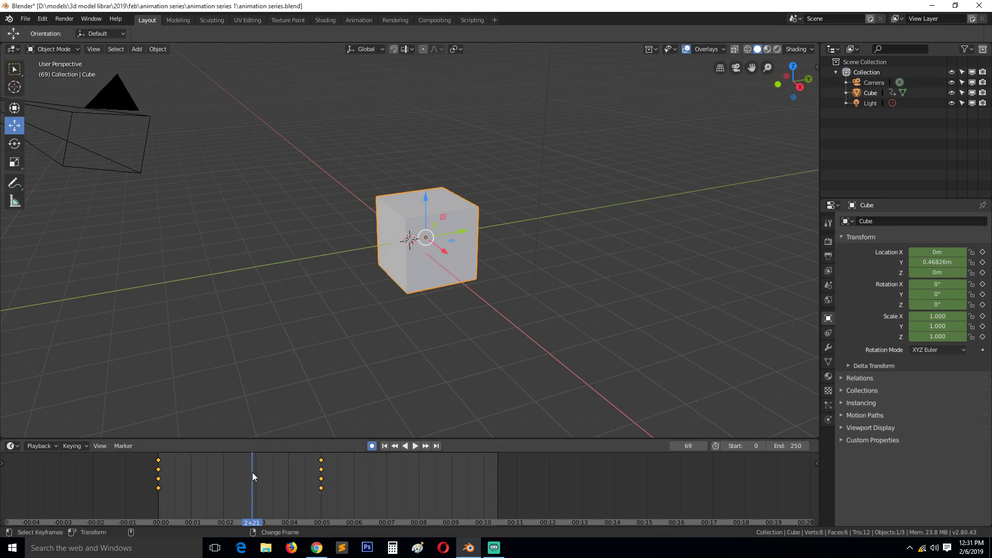
Jump between the cube's keyframes at frames 0 and 120, ending at frame 0.
click(394, 448)
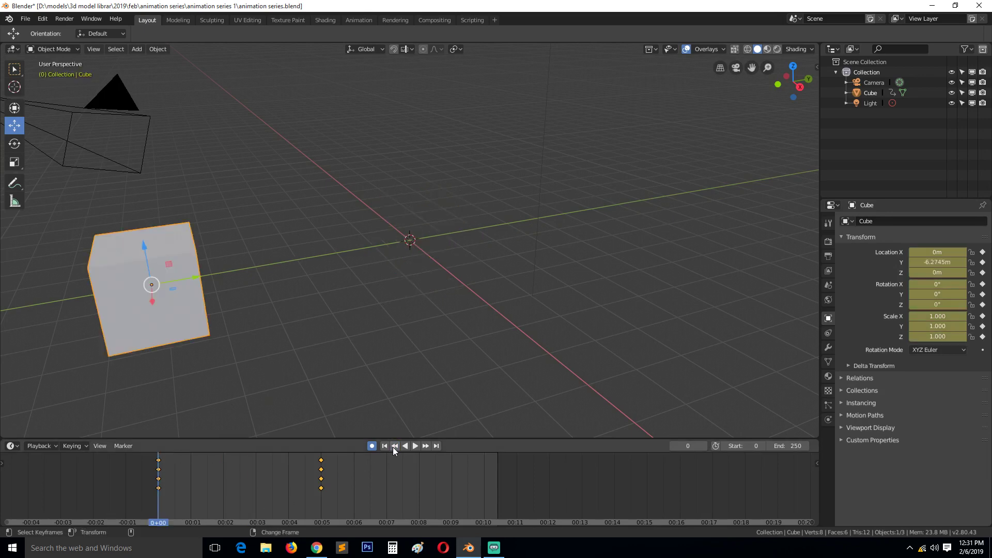
click(425, 445)
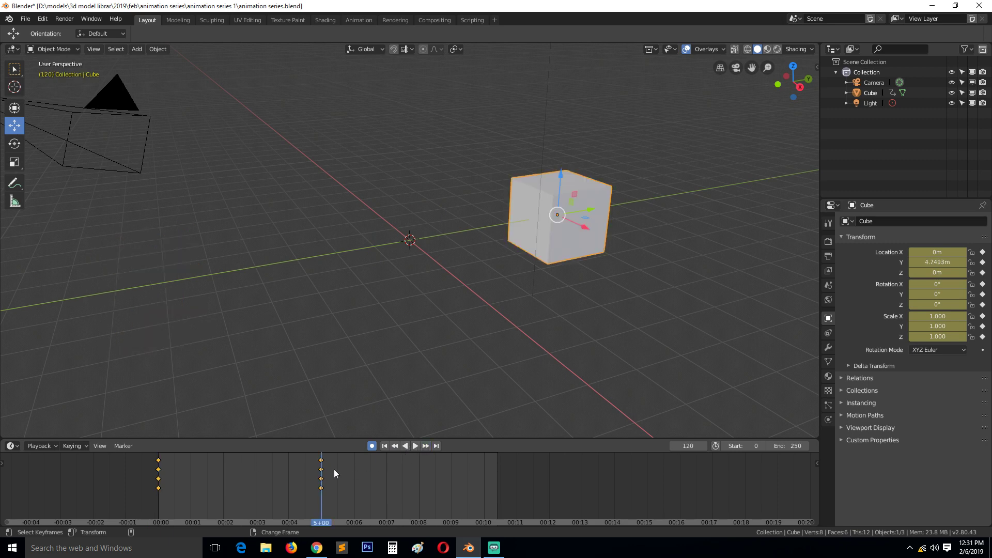
click(393, 447)
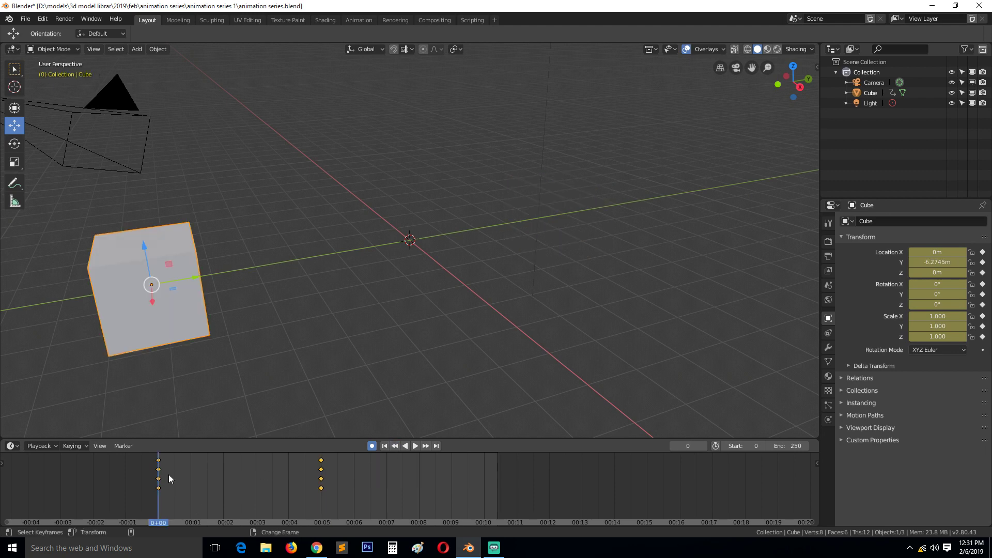
Rotate the cube freely at frame 0 to about X 110°, Y 33.8°, Z 132° and play back the animation.
click(14, 144)
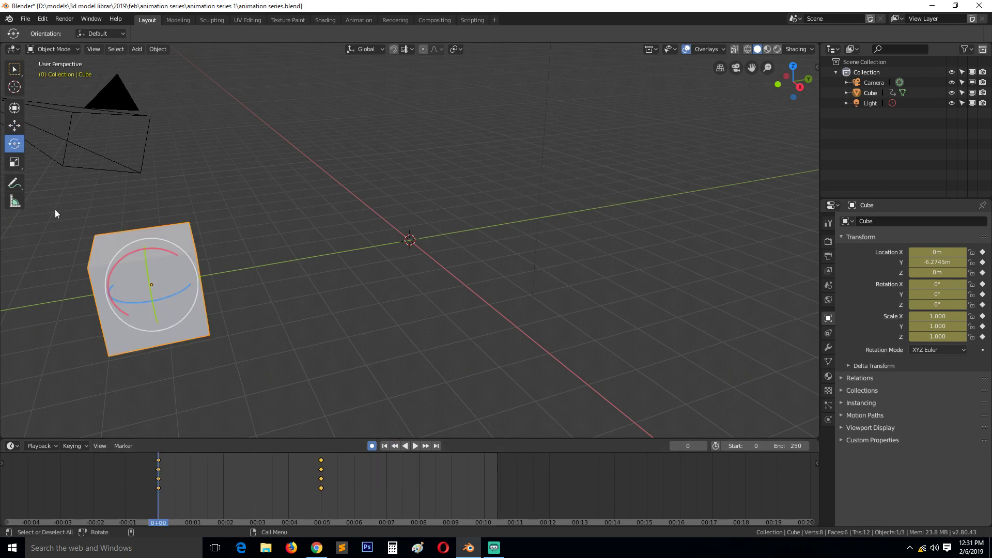
drag(157, 250, 247, 343)
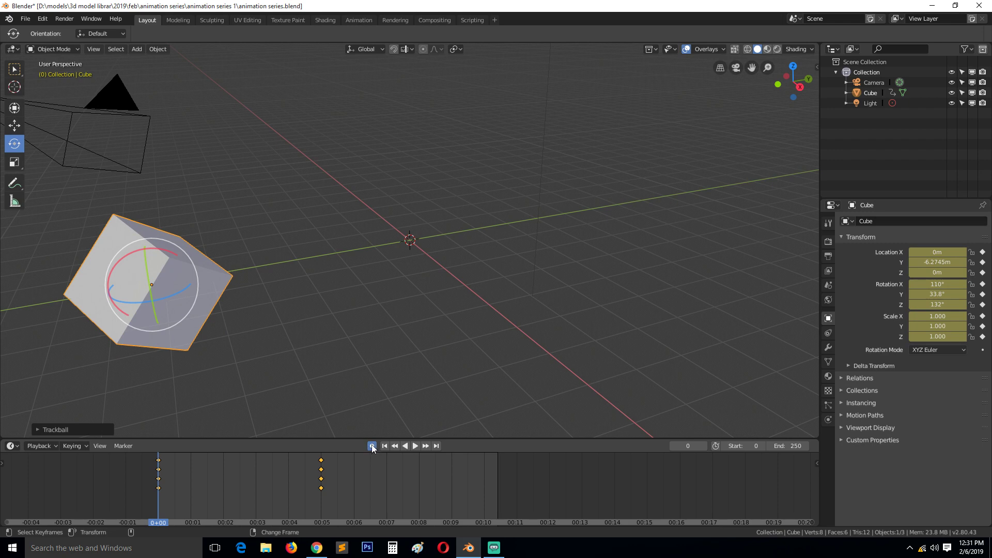
click(414, 445)
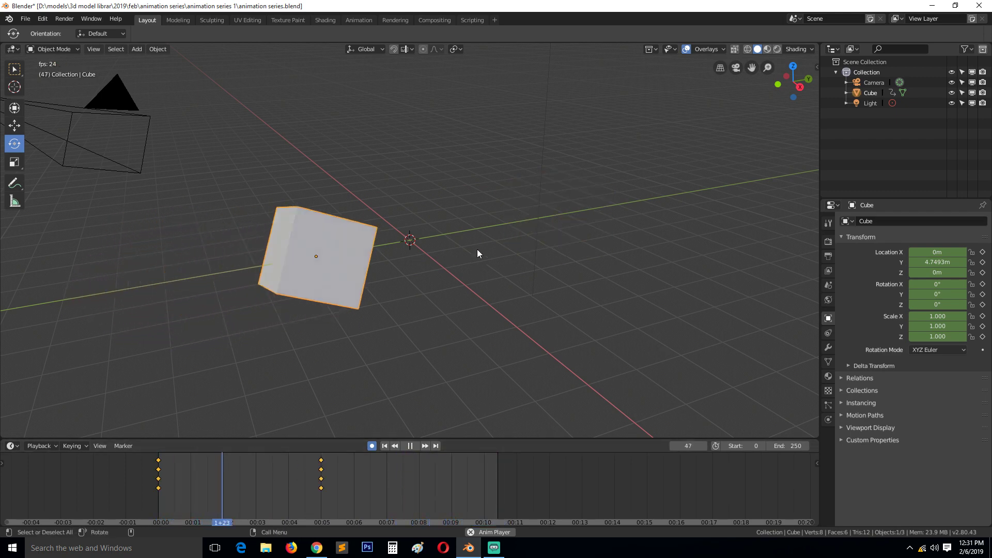
click(411, 447)
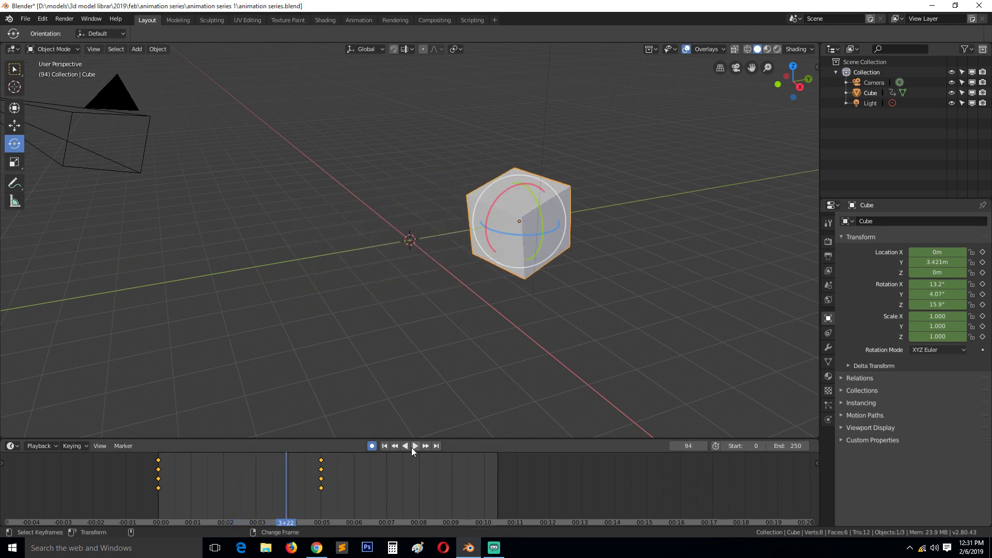
Rotate the cube freely at frame 60 to about X -32.3°, Y -167°, Z 288° and return to frame 0.
drag(252, 466, 241, 467)
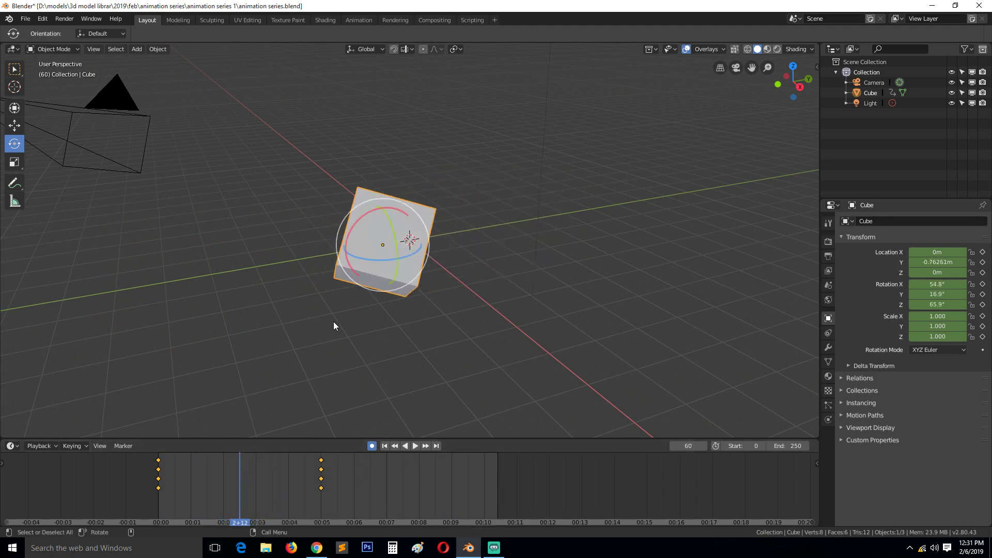
drag(350, 222, 262, 336)
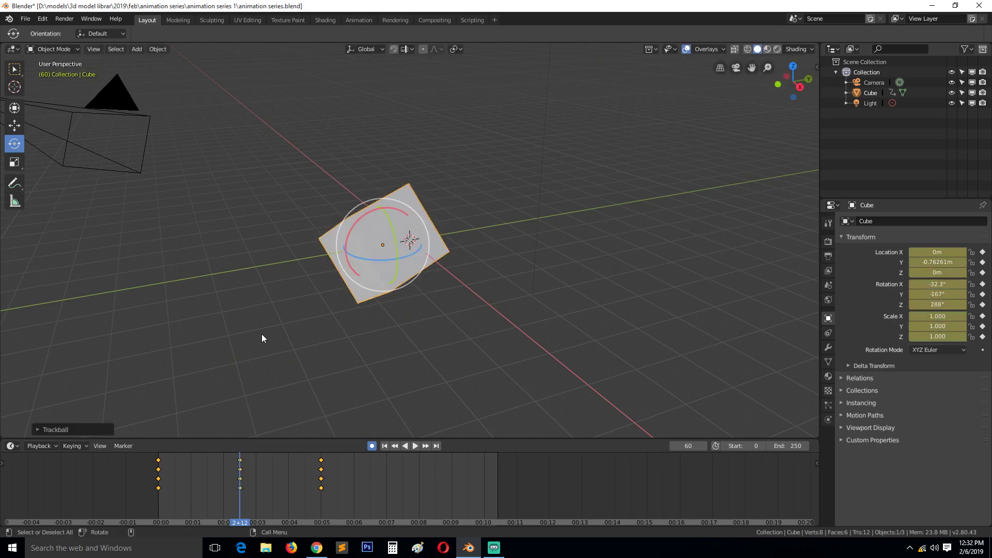
click(387, 446)
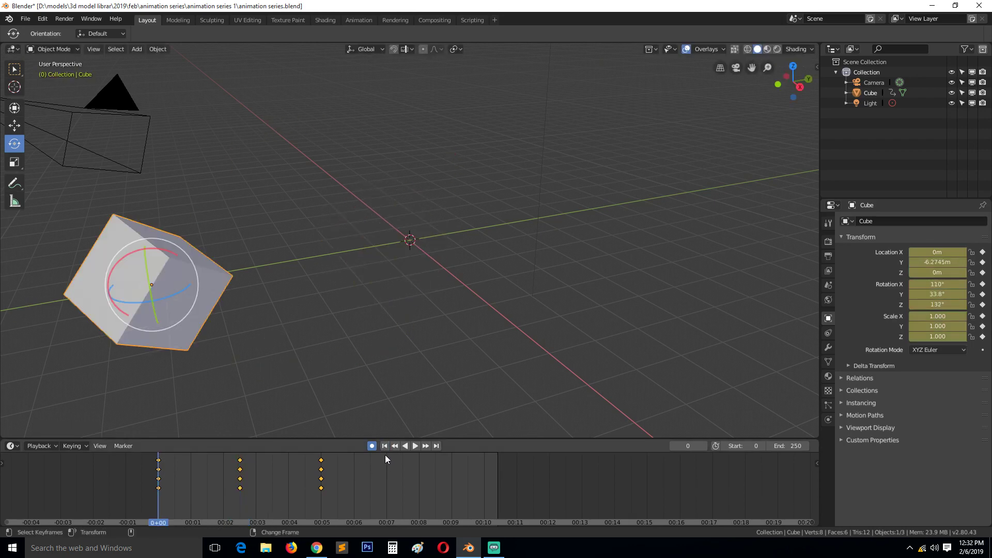
Play back the cube's animation, stop it and return to frame 0.
click(415, 445)
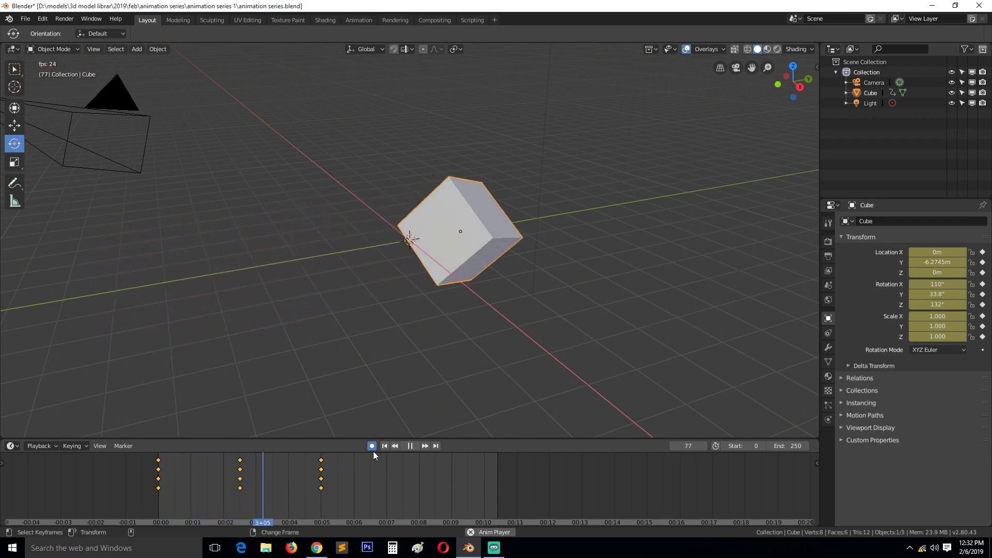
click(410, 446)
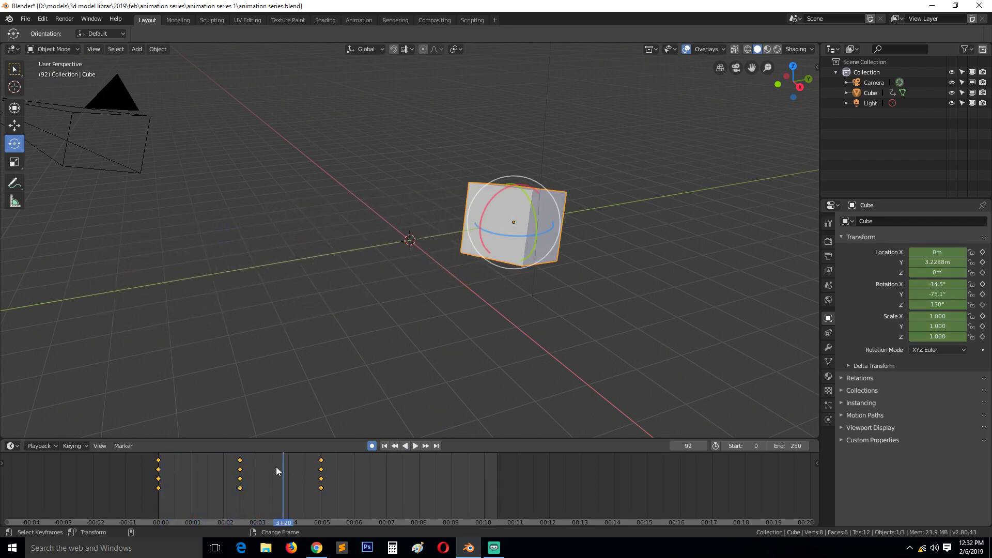
drag(276, 468, 158, 470)
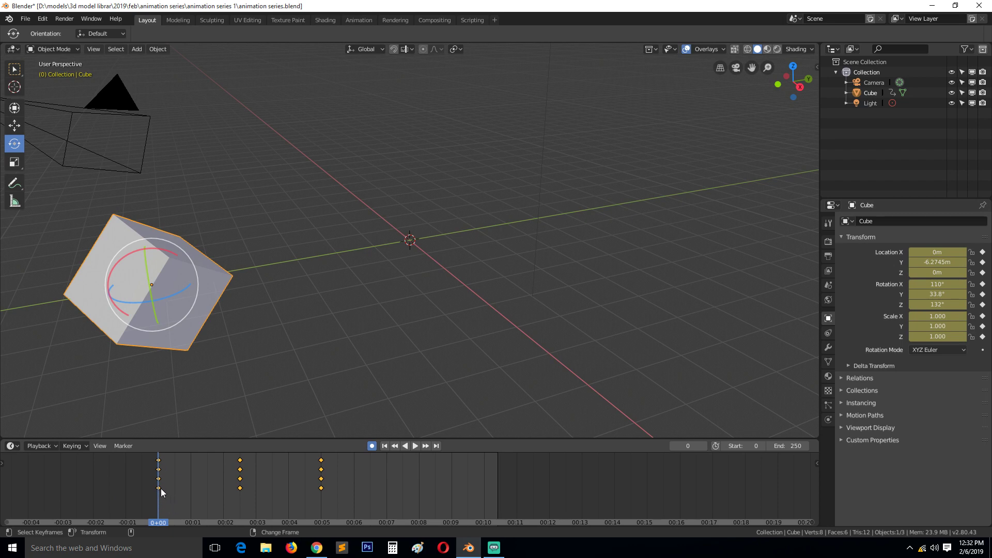
Play the start of the animation, scrub to frame 34 and jump back to the keyframe at frame 0.
key(space)
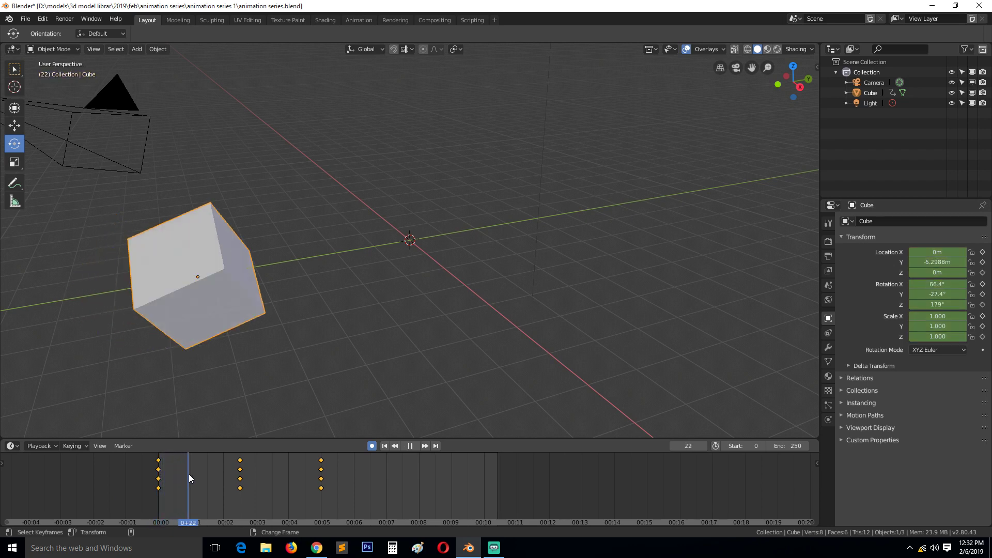
key(space)
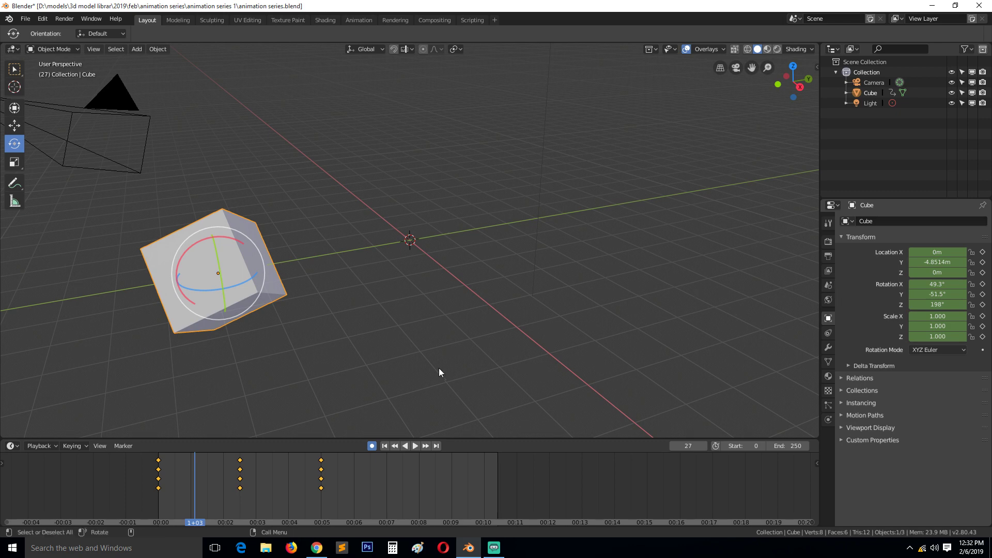
drag(197, 474, 205, 470)
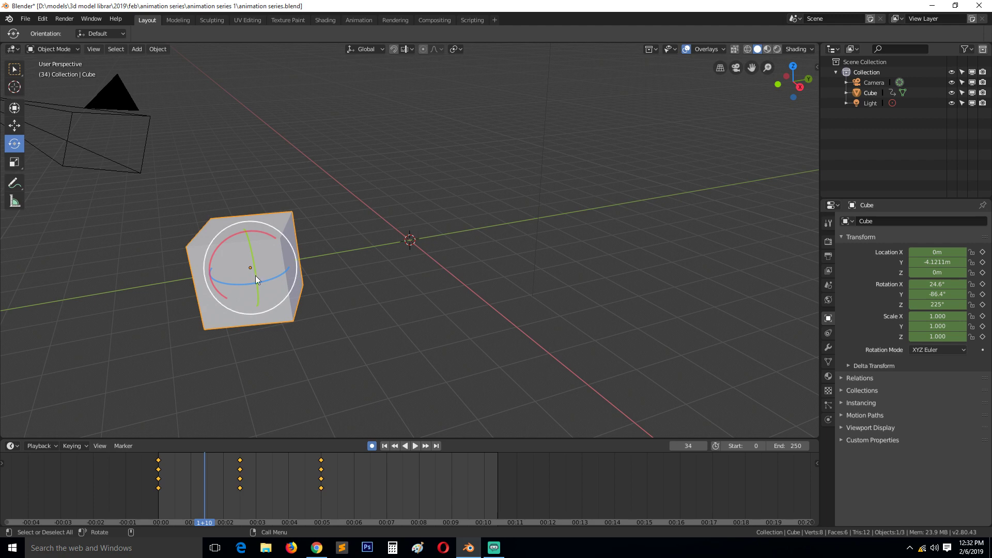
click(395, 446)
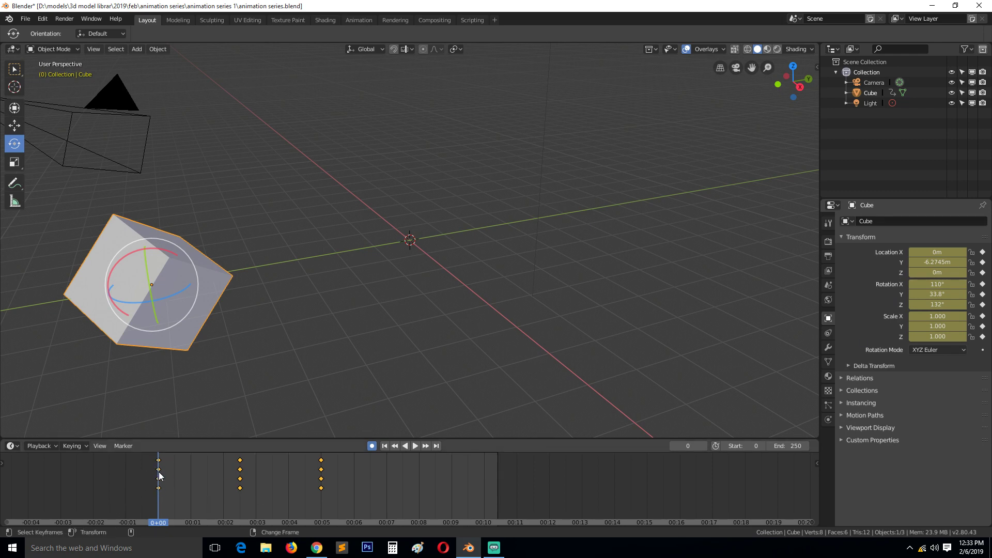
Go to frame 7 and move the cube slightly, to about Y -6.2 m and Z 0.058 m.
right_drag(160, 475, 168, 472)
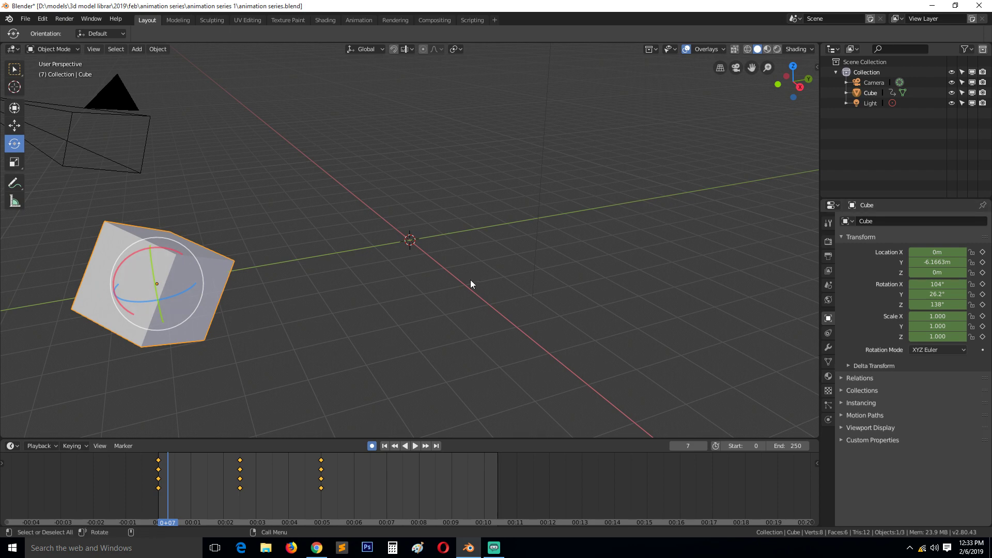
click(14, 124)
drag(178, 264, 176, 262)
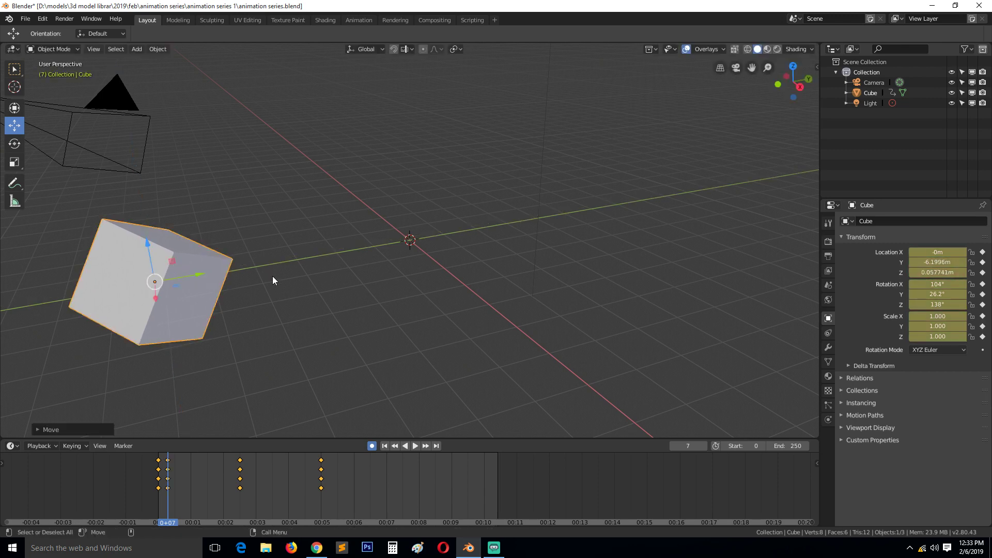
At frame 7, rotate the cube to about X 113°, Y 25.7°, Z 161° and scale it to about 1.204, 1.586, 1.505.
click(14, 107)
drag(166, 248, 187, 248)
click(14, 161)
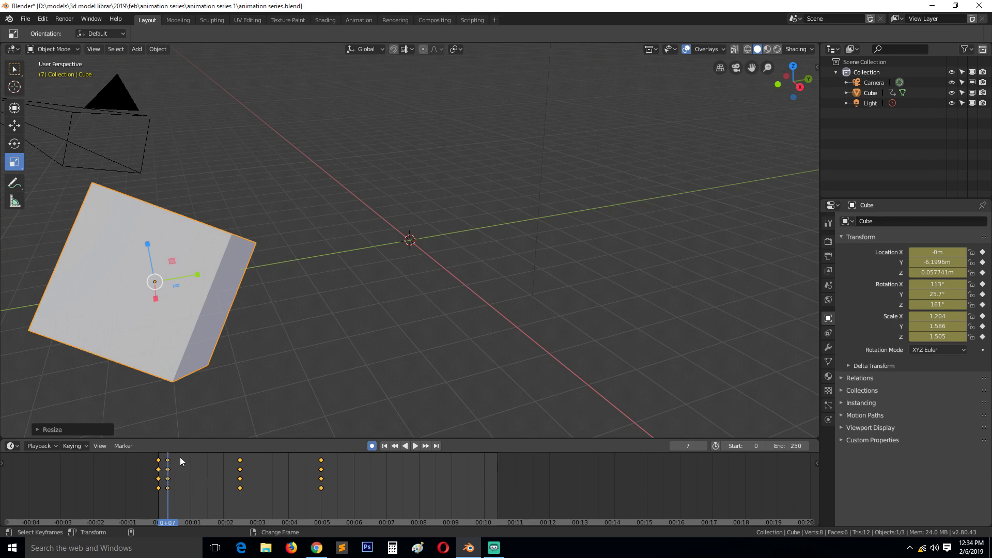
Review the cube's change between frames 0 and 7, ending at frame 7 with playback stopped.
drag(168, 469, 155, 469)
key(Escape)
key(shift+Left)
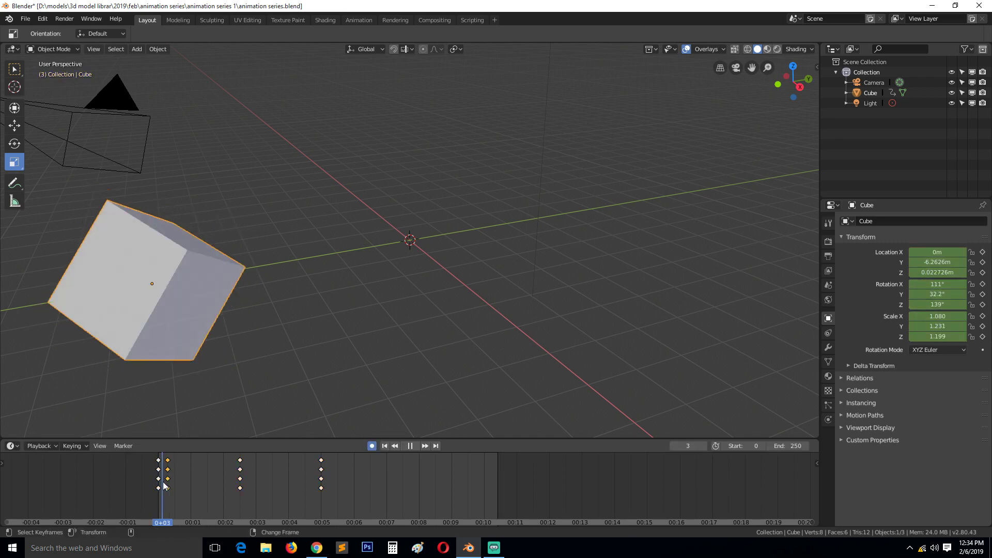
key(space)
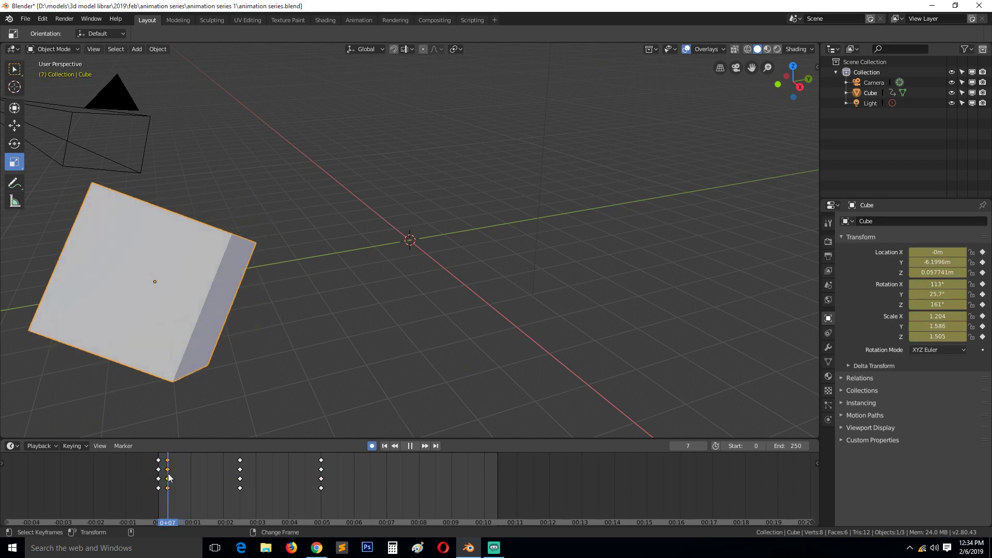
key(space)
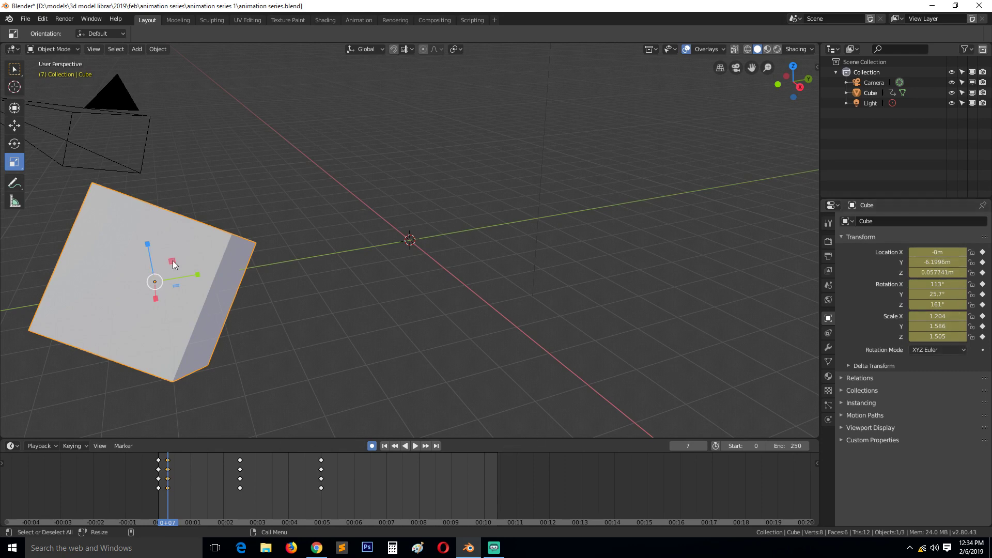
At frame 176, undo a trial stretch of the cube along Y and scale it uniformly to about 2.395.
mouse_move(386, 473)
mouse_down()
mouse_move(376, 471)
mouse_move(439, 478)
mouse_move(369, 485)
mouse_move(397, 481)
mouse_up()
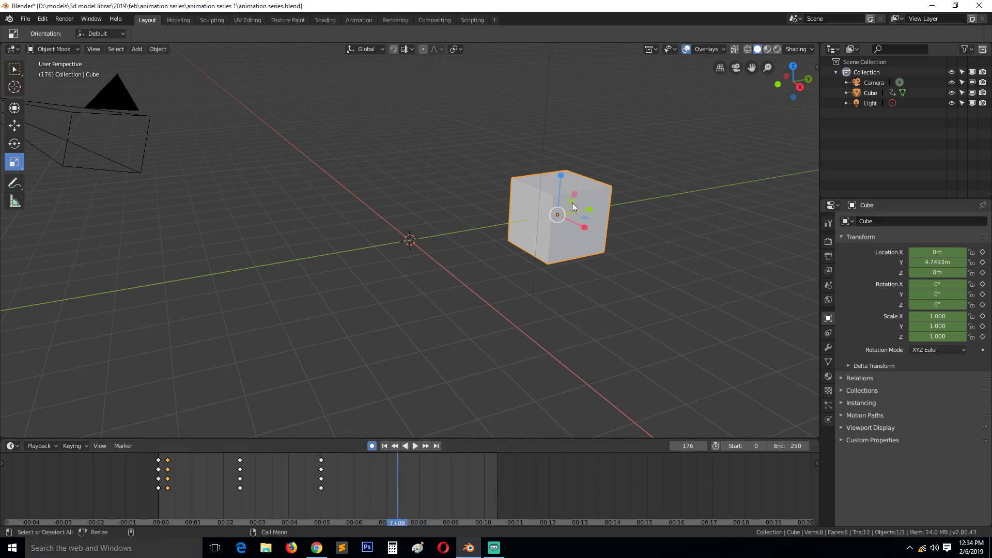
drag(572, 203, 631, 197)
key(ctrl+z)
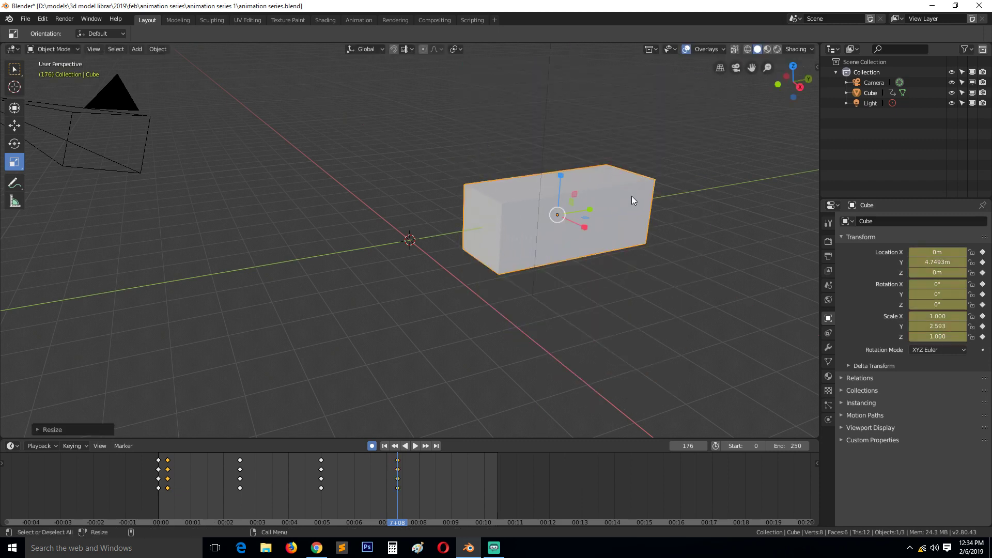
key(ctrl+z)
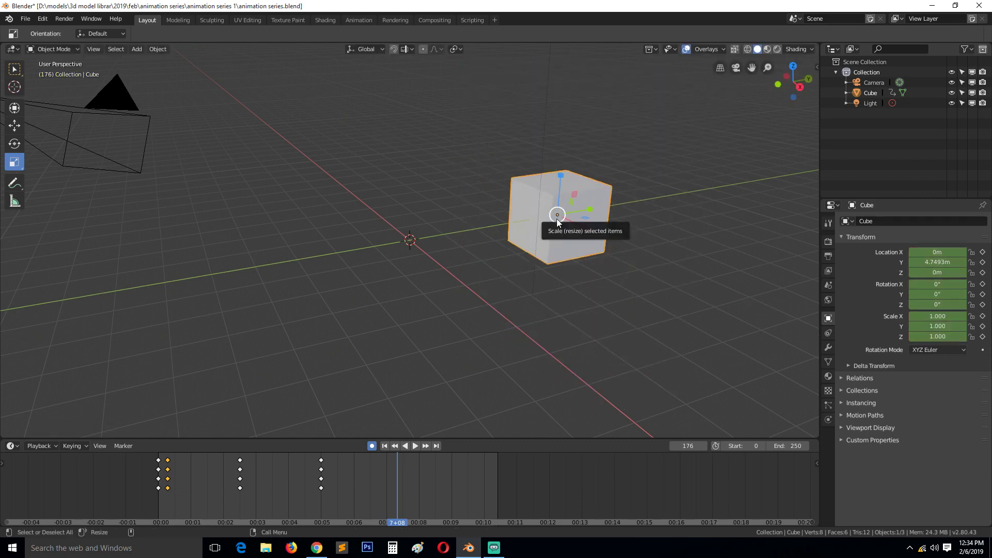
drag(556, 222, 663, 326)
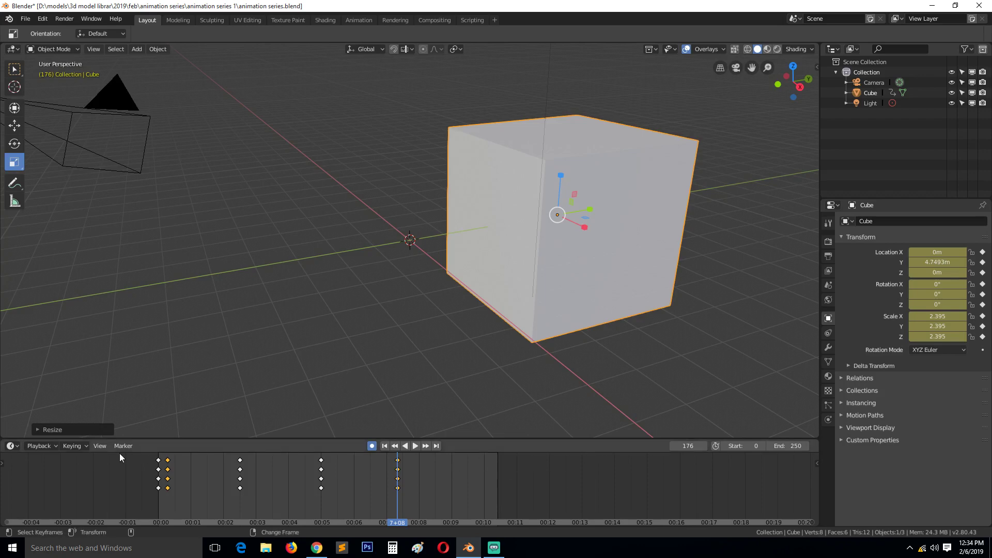
Examine the timeline's keying options, including the new keyframe types and the auto-keyframing mode.
click(68, 447)
click(82, 447)
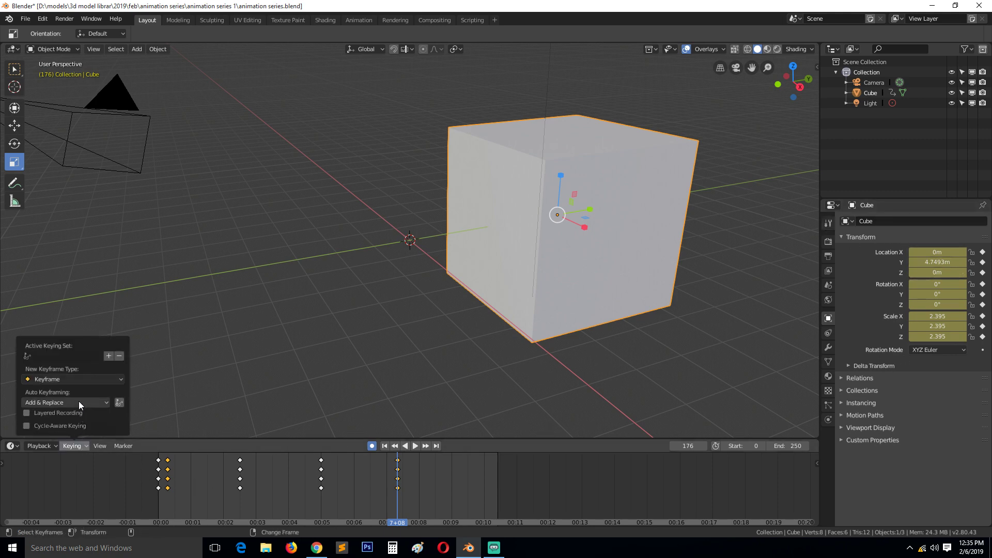
click(82, 379)
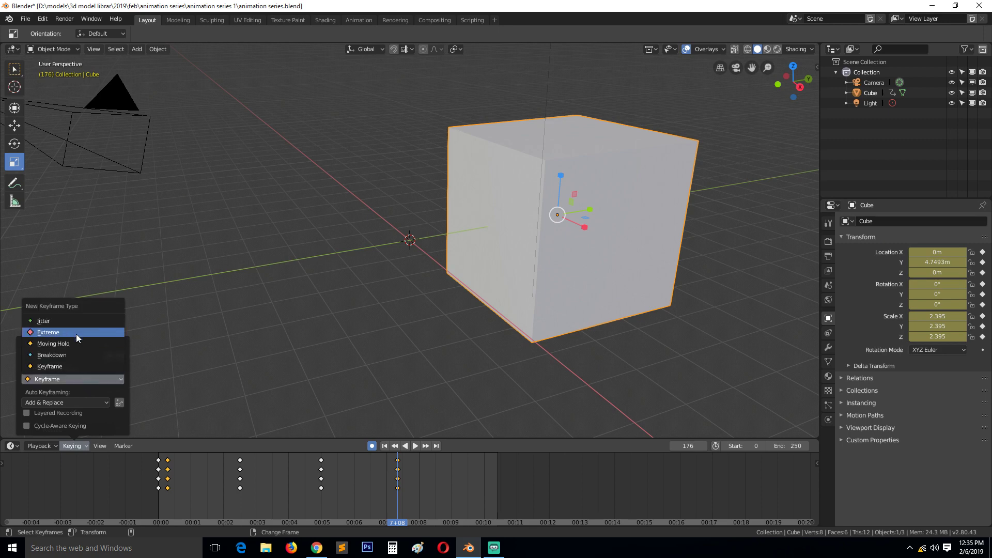
click(80, 366)
click(88, 381)
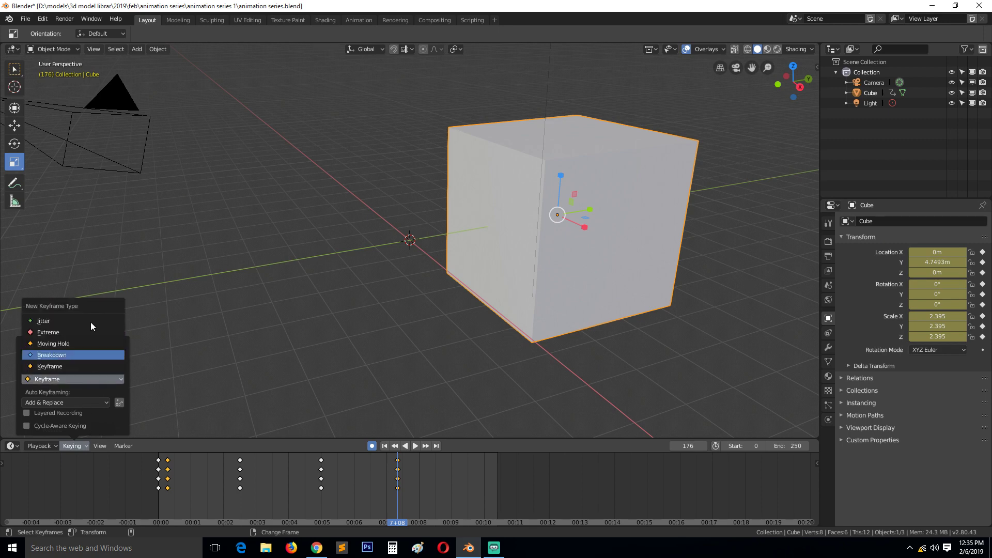
click(95, 404)
click(95, 401)
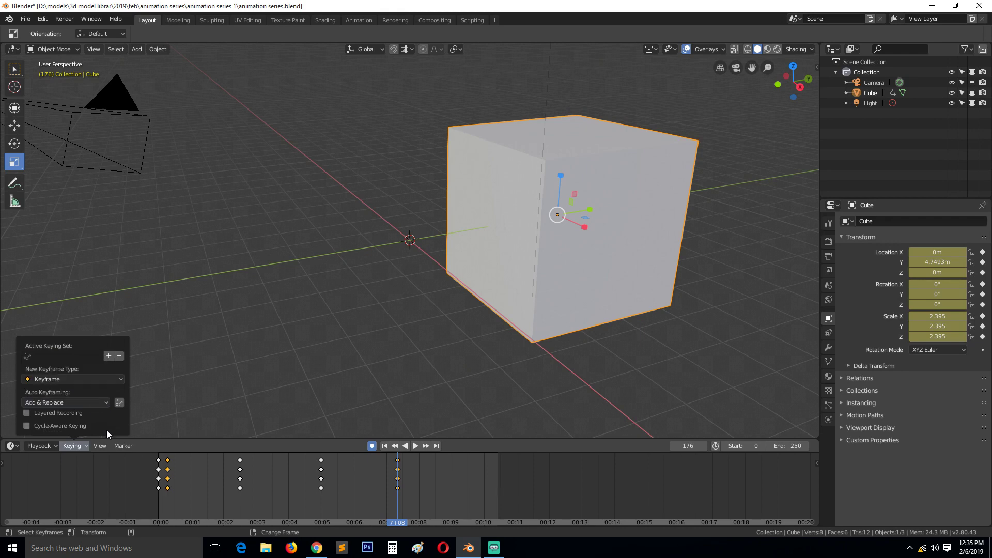
Examine the timeline's playback options, including the sync mode, and the available editor types.
click(37, 445)
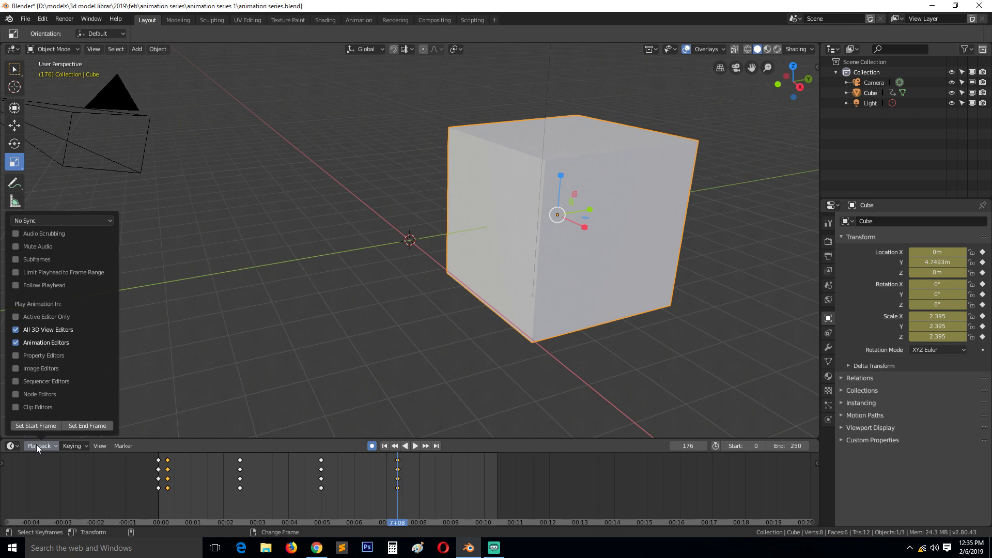
click(67, 220)
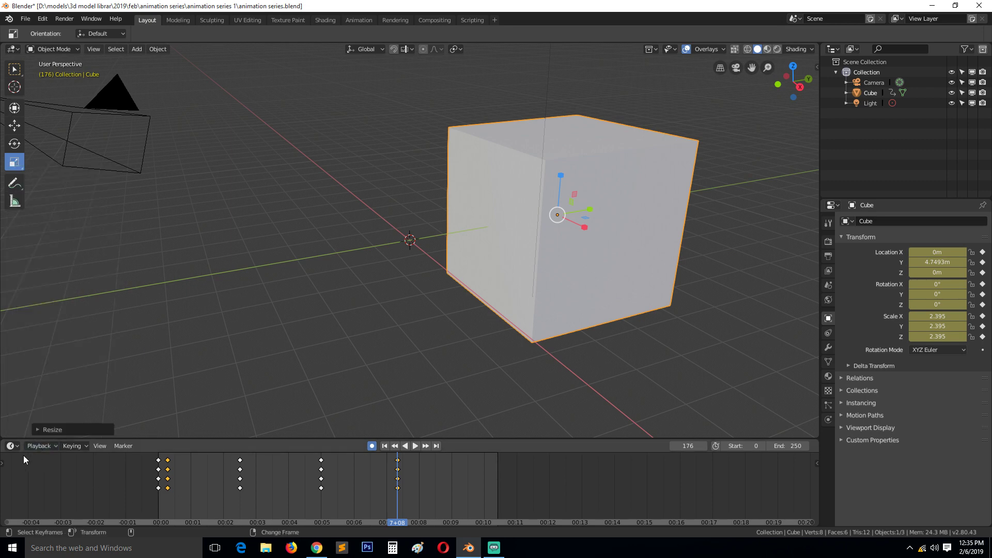
click(13, 445)
Remove the cube's rotation and location keys on all axes at frame 176, keeping only the scale keys.
click(982, 305)
click(982, 294)
click(983, 284)
click(983, 272)
click(983, 263)
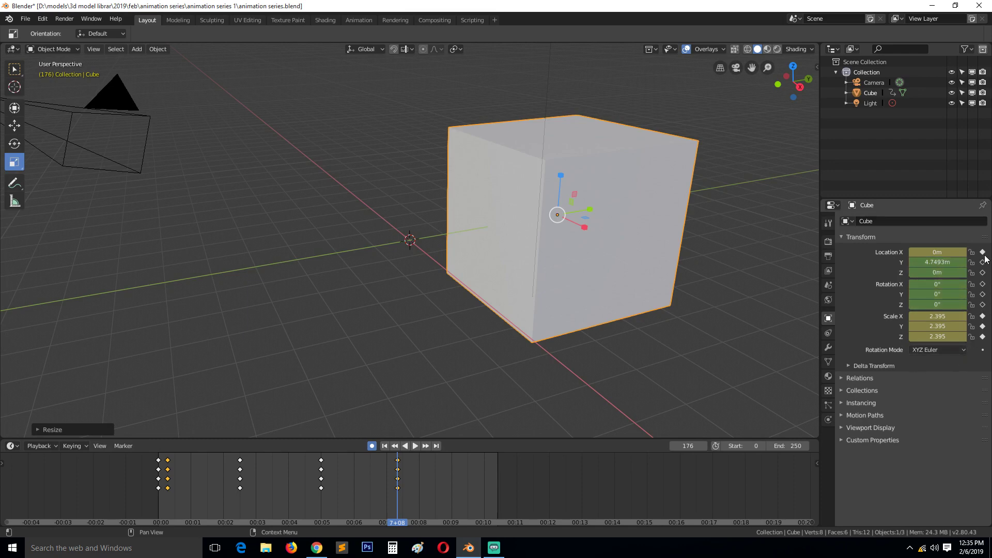
click(982, 252)
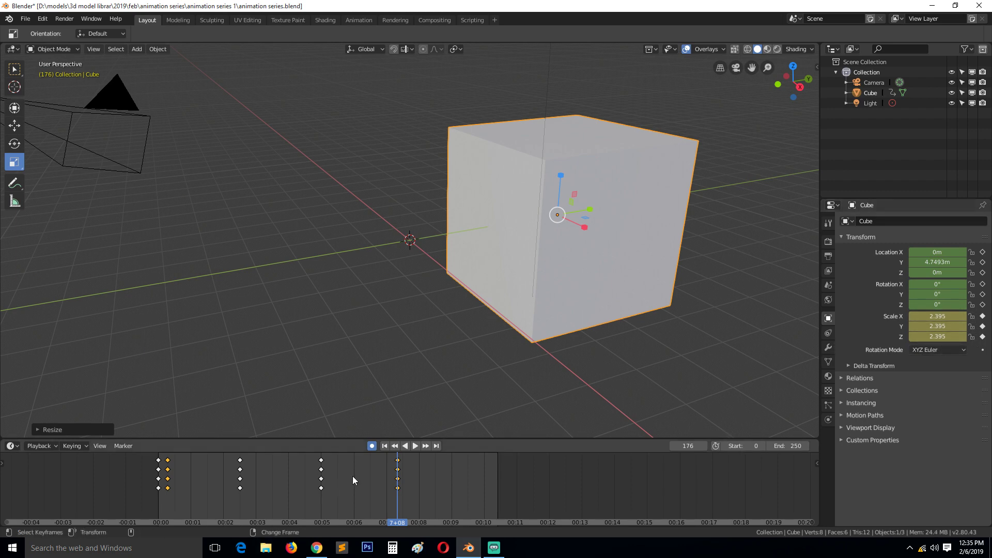
Go to frame 60 and remove the cube's rotation keys on all axes there.
drag(392, 475, 240, 469)
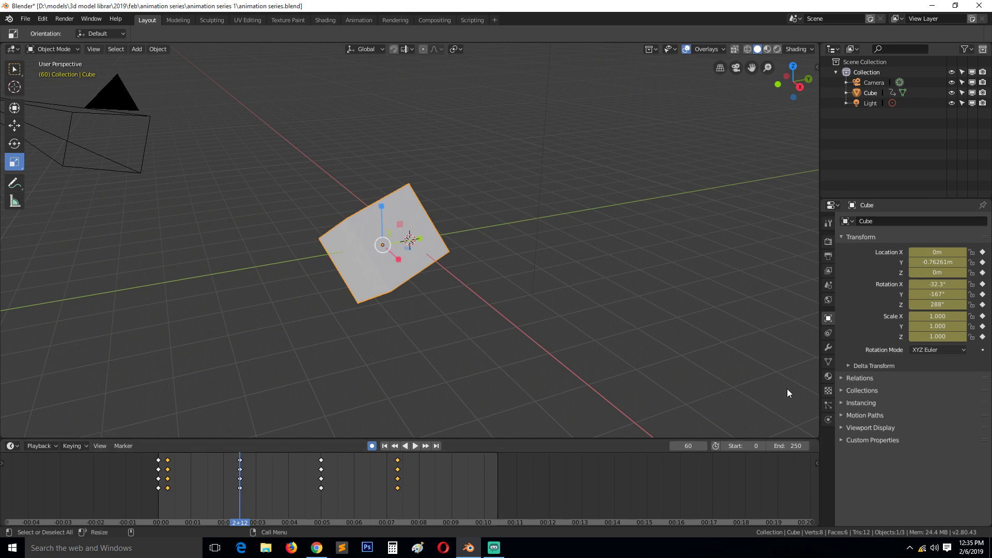
click(983, 284)
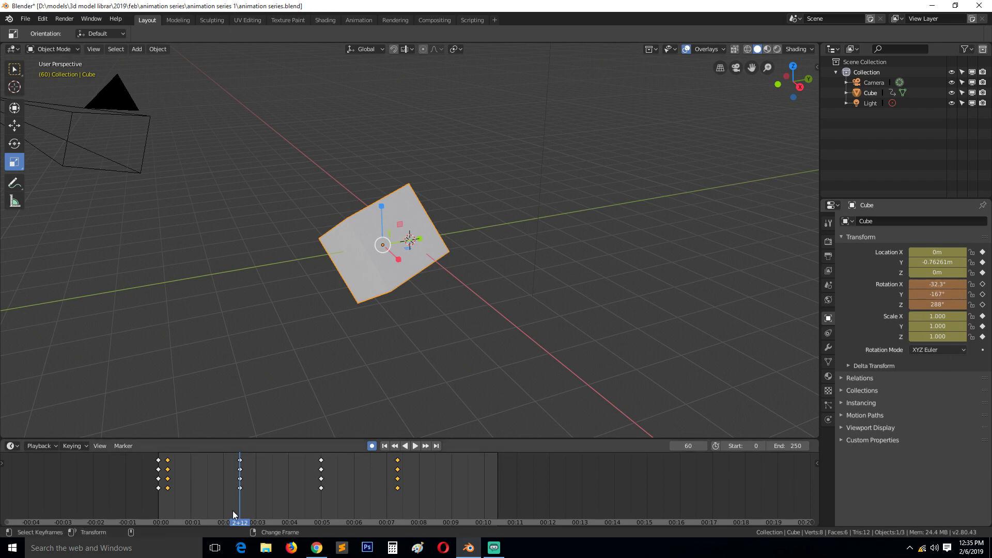
mouse_move(241, 485)
right_down()
mouse_move(249, 485)
mouse_move(201, 483)
mouse_move(277, 484)
mouse_move(187, 482)
mouse_move(253, 483)
mouse_move(240, 485)
right_up()
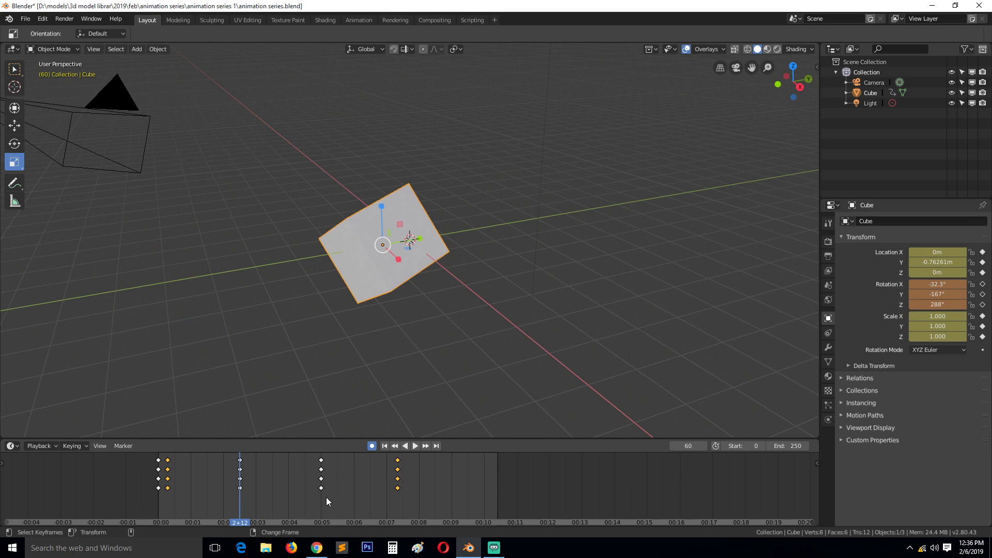
Step between the keyframes at frames 7 and 60, re-key the cube's rotation at frame 60 and remove those keys again.
click(395, 445)
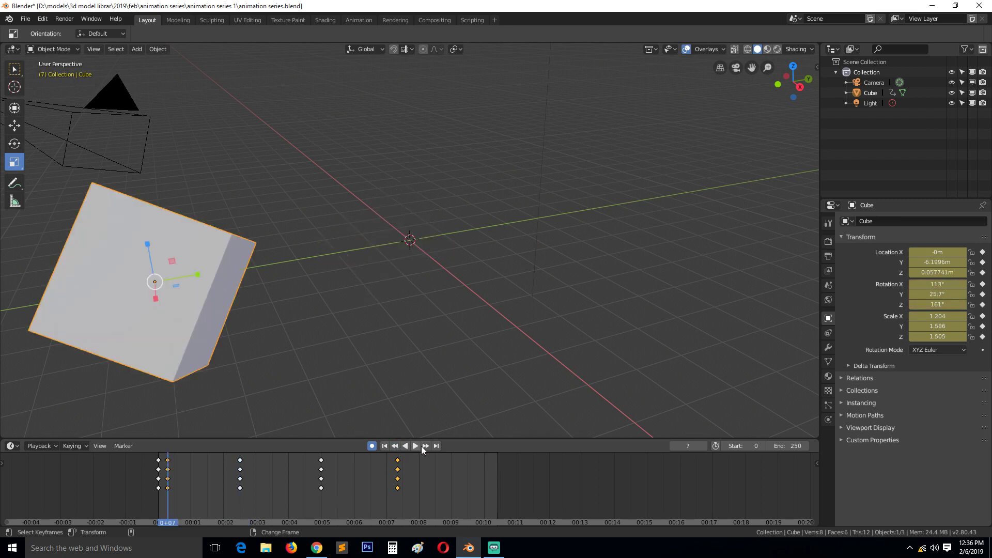
click(425, 446)
click(982, 284)
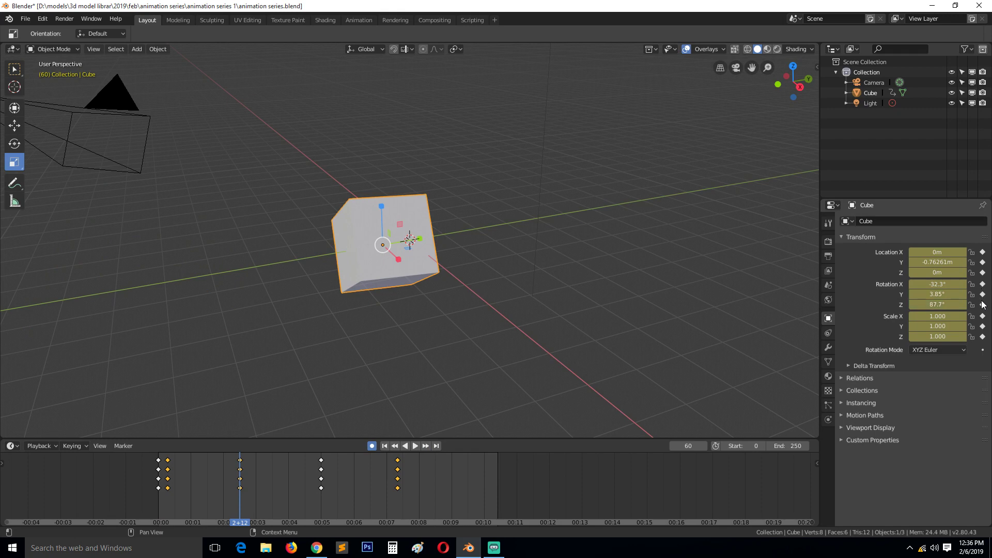
click(982, 284)
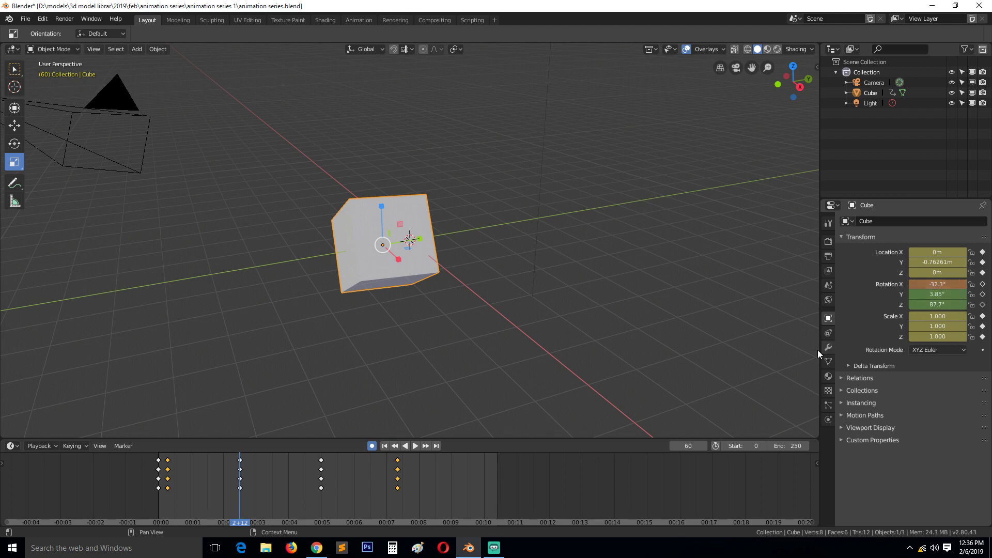
key(space)
mouse_move(238, 482)
mouse_down()
mouse_move(320, 480)
mouse_move(177, 475)
mouse_move(296, 474)
mouse_move(240, 483)
mouse_up()
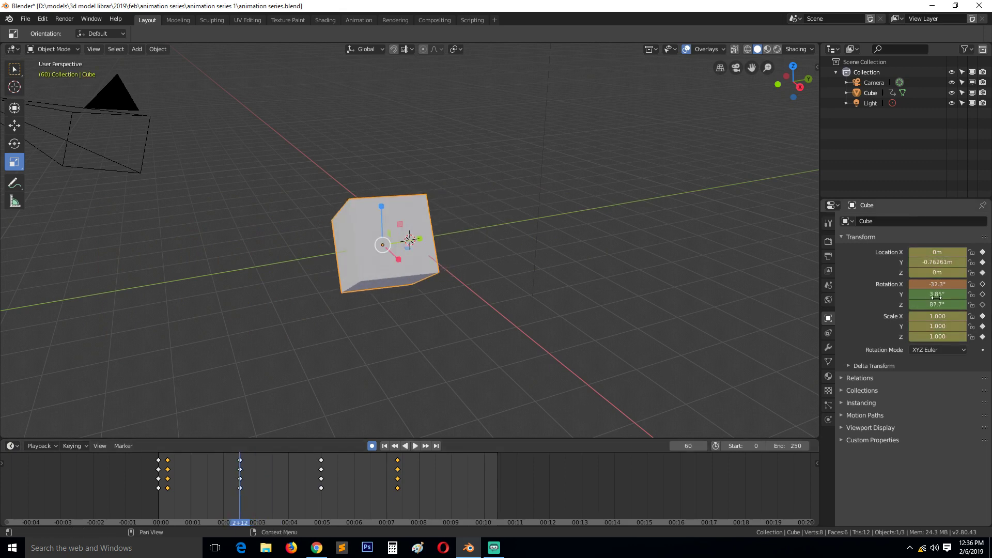